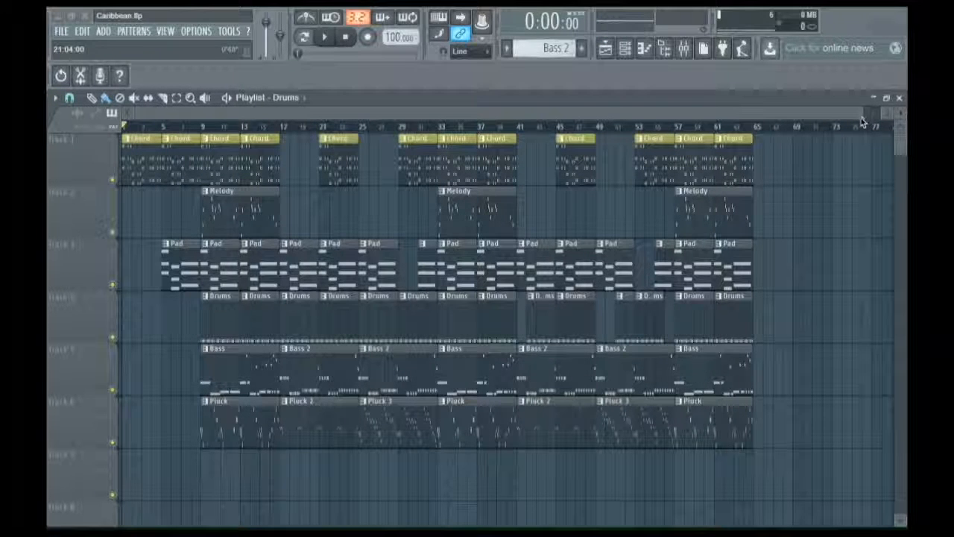
# Step: Zoom the playlist in slightly, then open the mixer over it and move its window higher
pyautogui.moveTo(864, 119); pyautogui.dragTo(797, 126)
pyautogui.moveTo(902, 149)
pyautogui.mouseDown()
pyautogui.moveTo(899, 159)
pyautogui.moveTo(888, 141)
pyautogui.mouseUp()
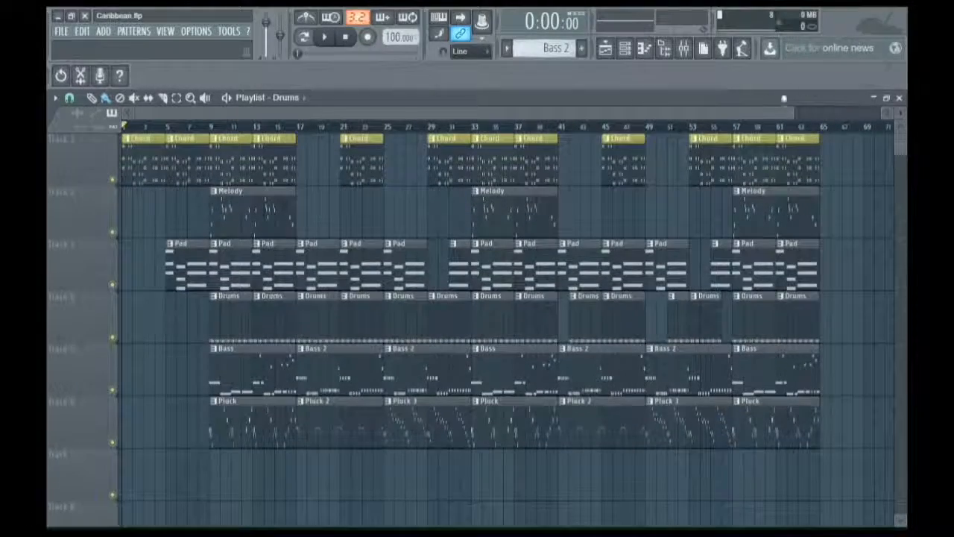
pyautogui.click(683, 48)
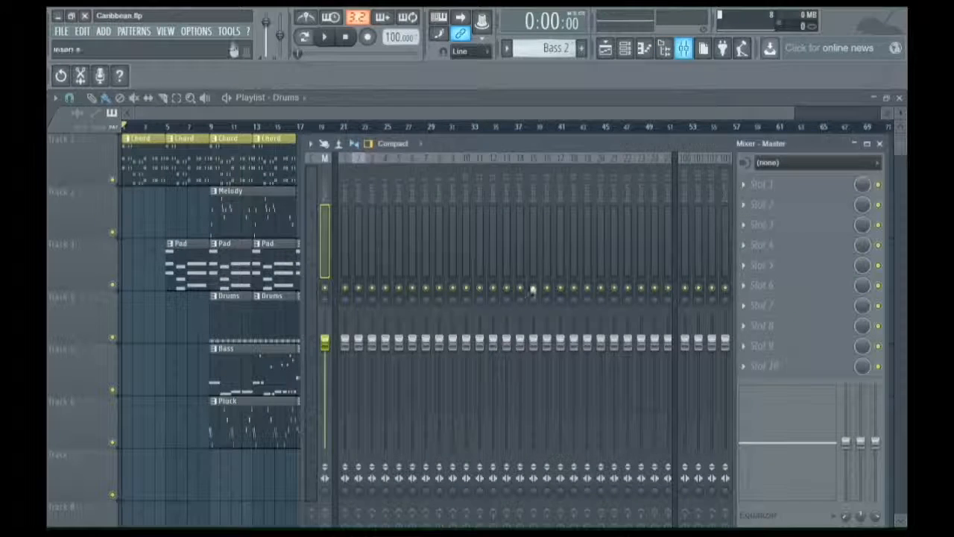
pyautogui.moveTo(541, 145); pyautogui.dragTo(529, 111)
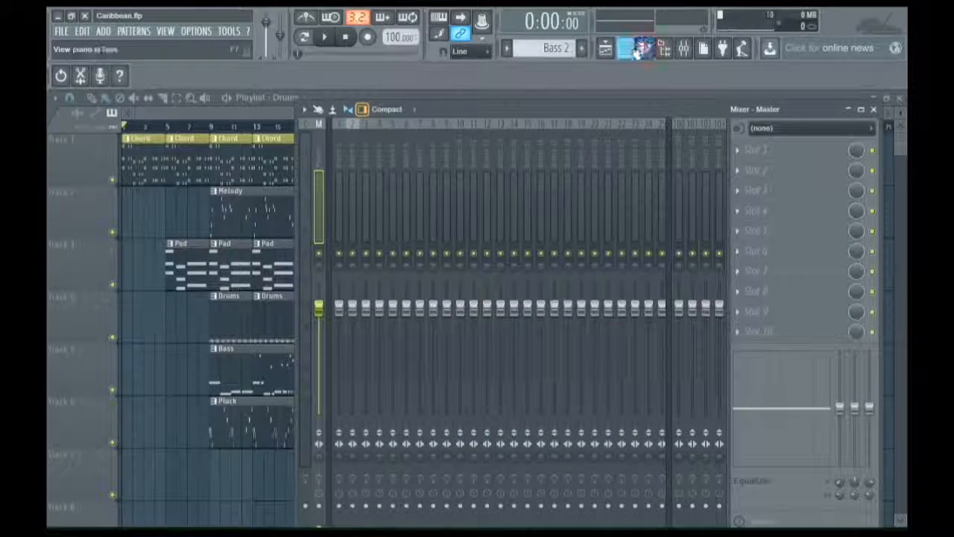
# Step: Inspect the plugin windows of the Nexus and CL Flute and Strings channels from the channel rack, then close the plugin window
pyautogui.click(624, 48)
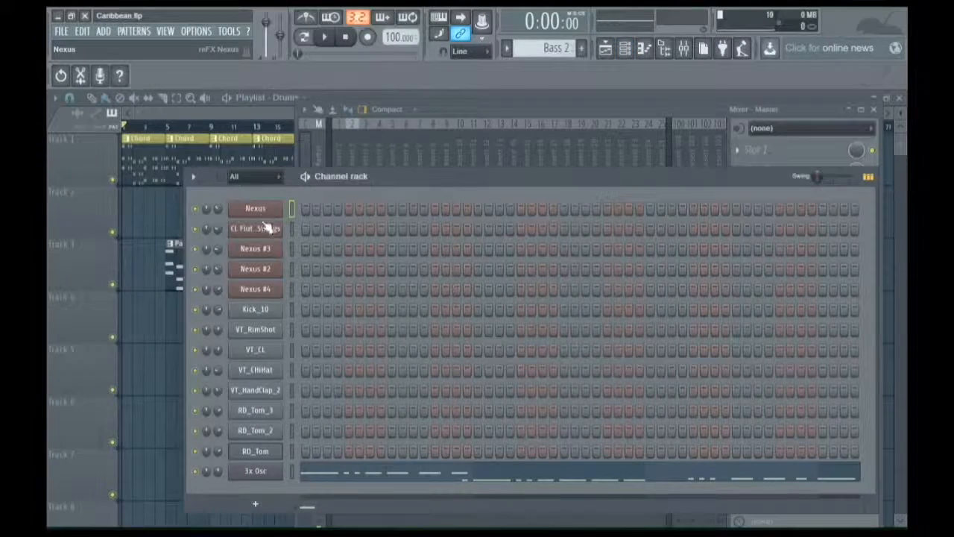
pyautogui.click(263, 220)
pyautogui.click(711, 187)
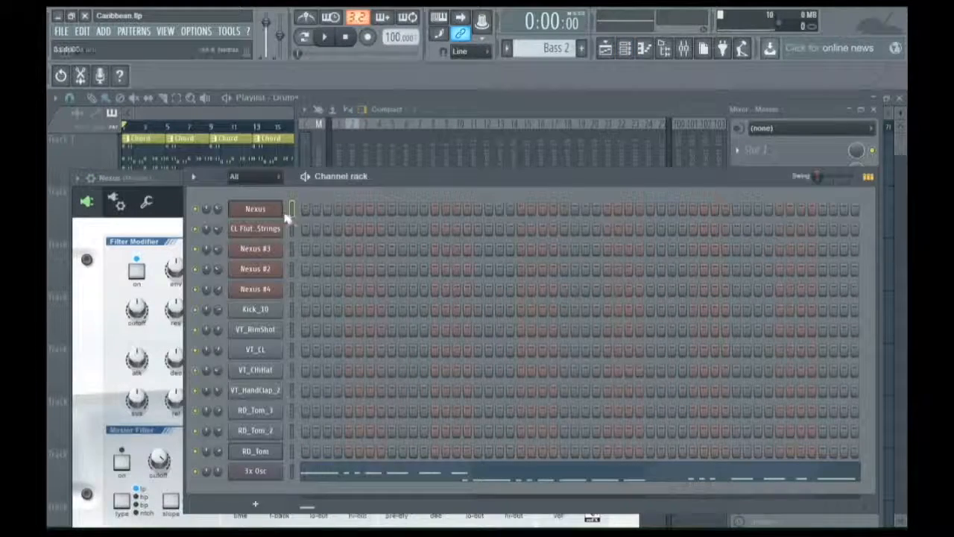
pyautogui.click(255, 228)
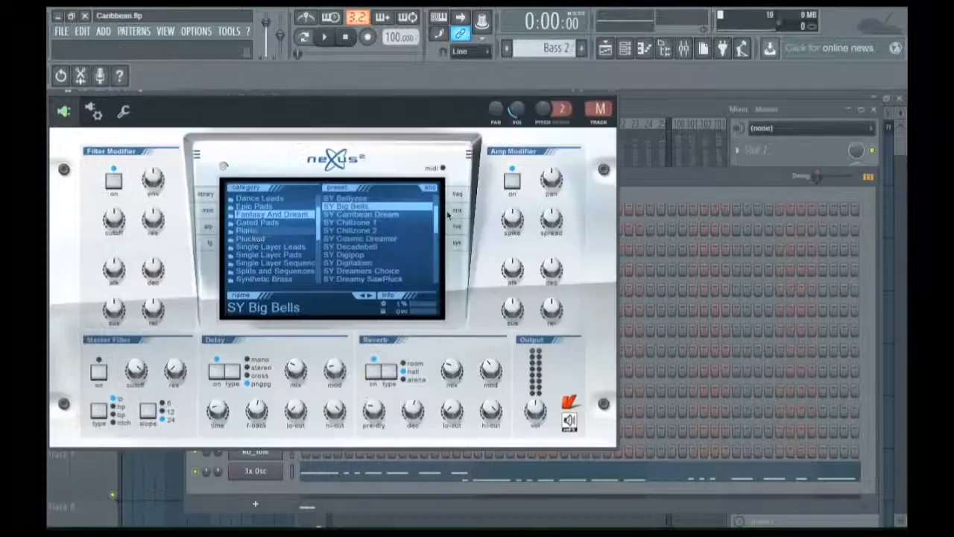
pyautogui.click(696, 183)
pyautogui.moveTo(485, 94); pyautogui.dragTo(496, 155)
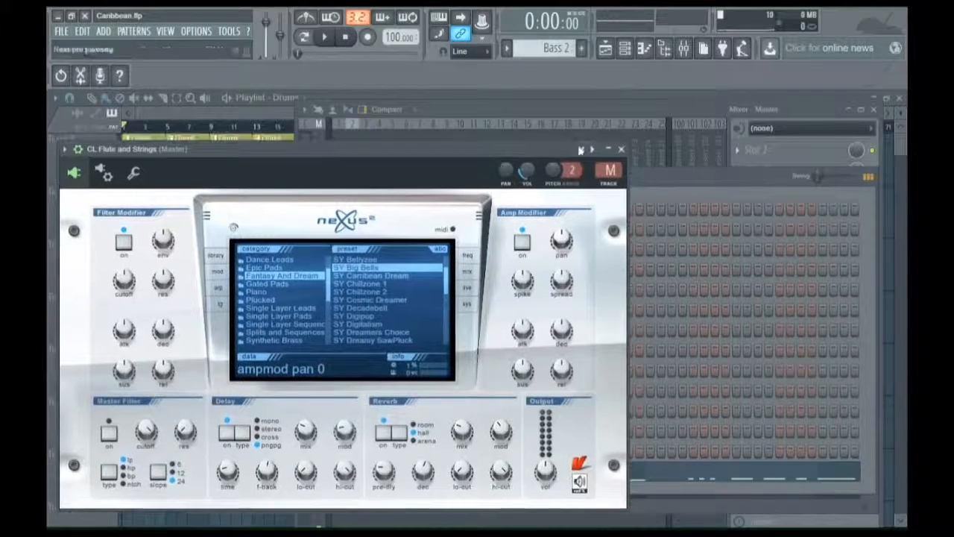
pyautogui.click(622, 149)
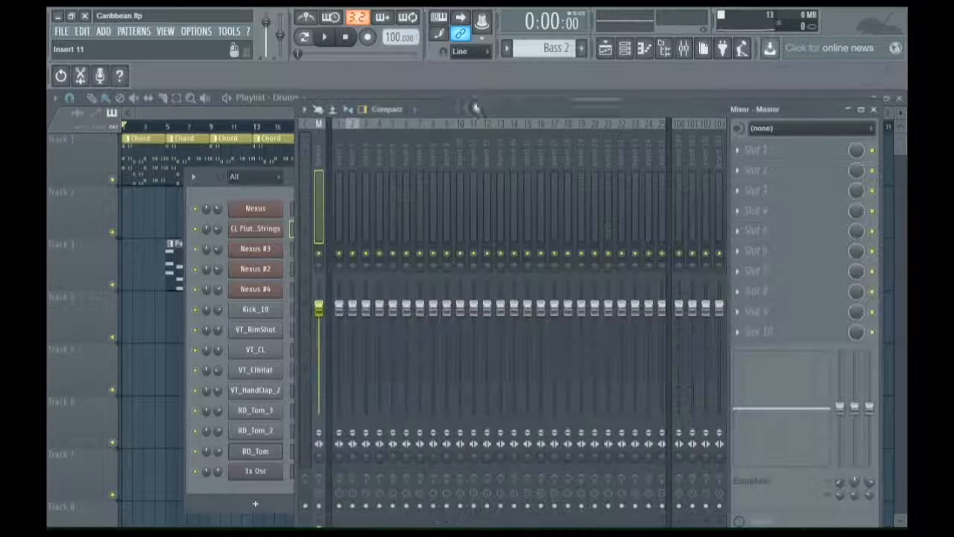
# Step: Bring the mixer and then the channel rack to the front, shifting the channel rack window slightly sideways
pyautogui.click(472, 119)
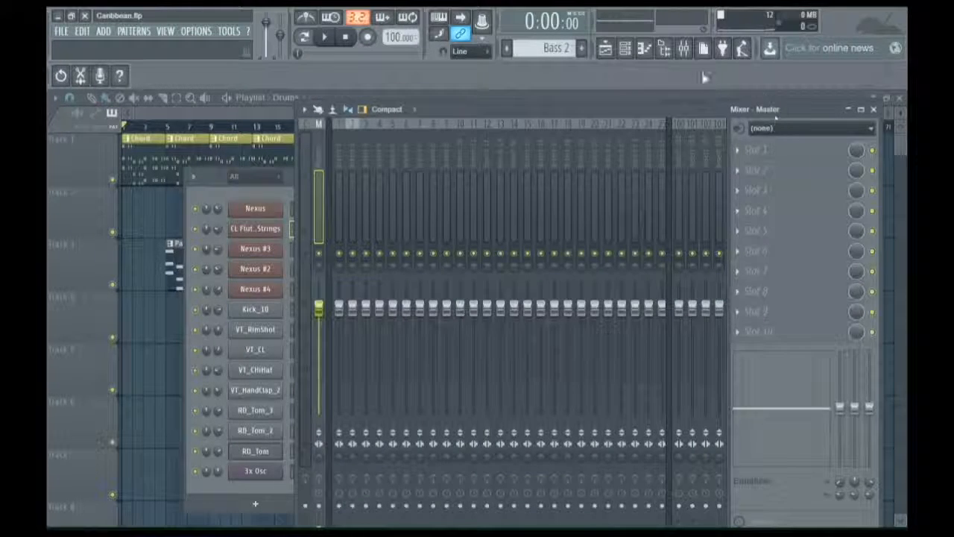
pyautogui.click(253, 200)
pyautogui.moveTo(412, 173); pyautogui.dragTo(355, 173)
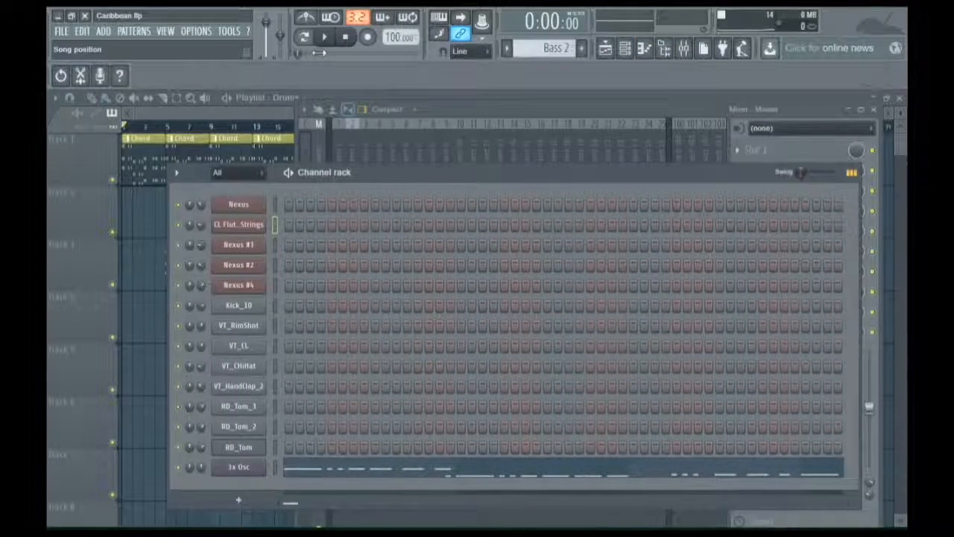
# Step: Play the arrangement in the playlist, skip to bar 5 and then bar 9, and stop playback
pyautogui.click(477, 94)
pyautogui.click(325, 38)
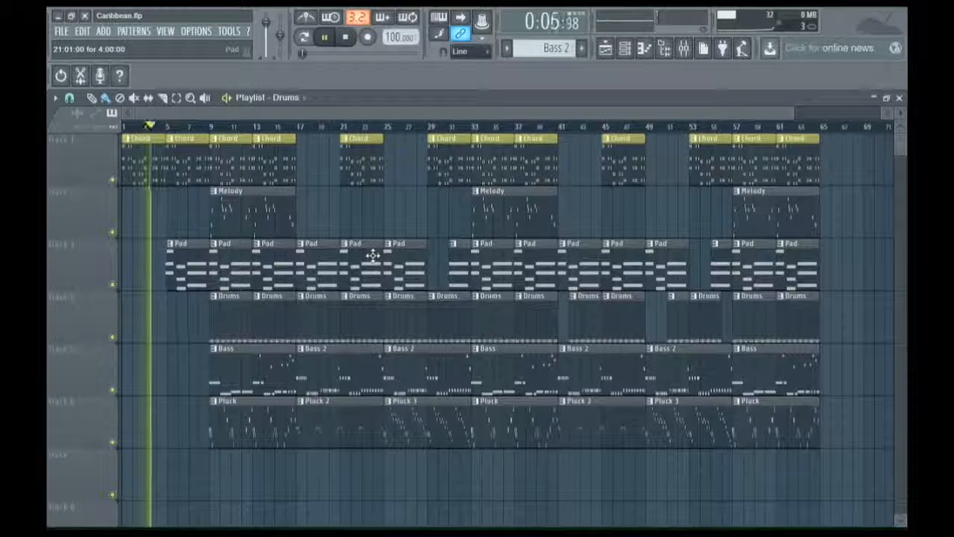
pyautogui.click(171, 126)
pyautogui.click(212, 128)
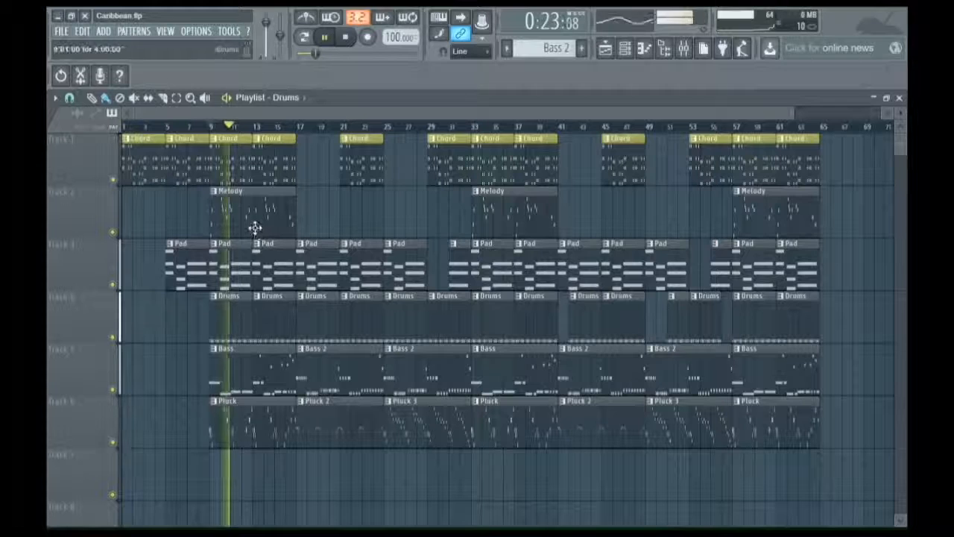
pyautogui.press('space')
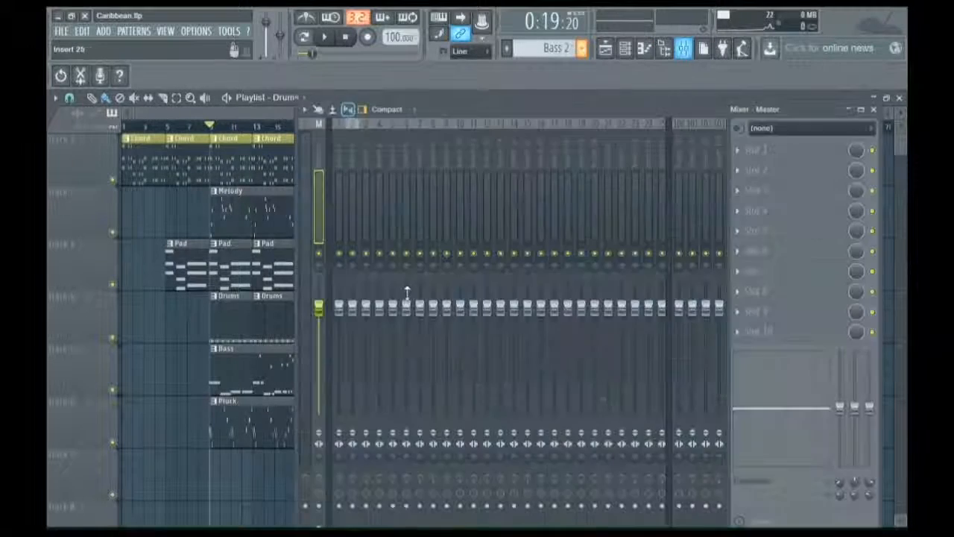
# Step: Select all channels in the channel rack, from Nexus to 3x Osc
pyautogui.click(684, 49)
pyautogui.click(624, 48)
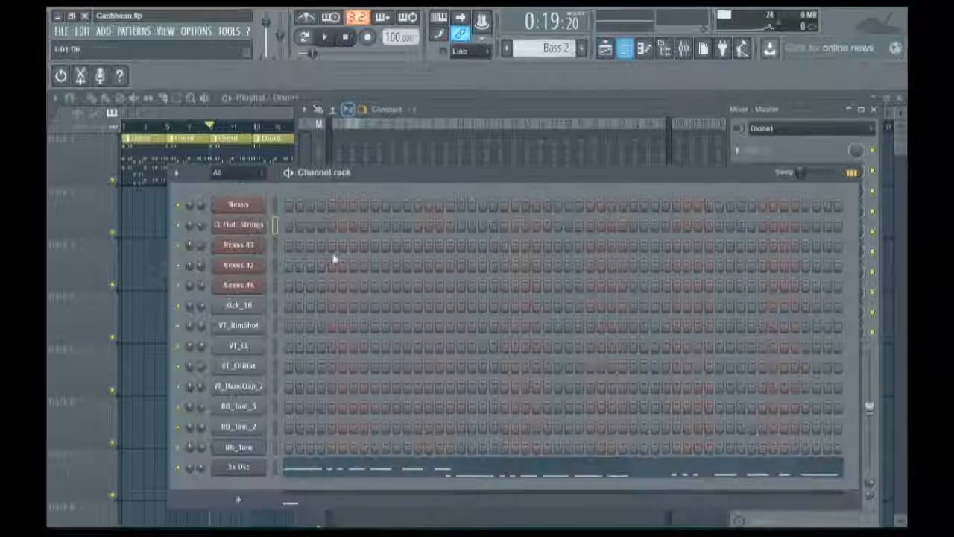
pyautogui.click(275, 204)
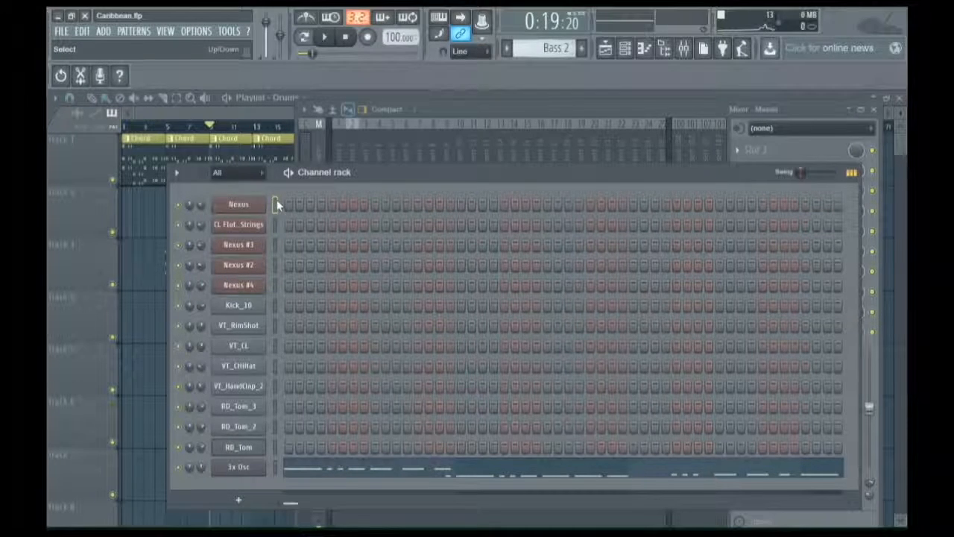
pyautogui.rightClick(275, 204)
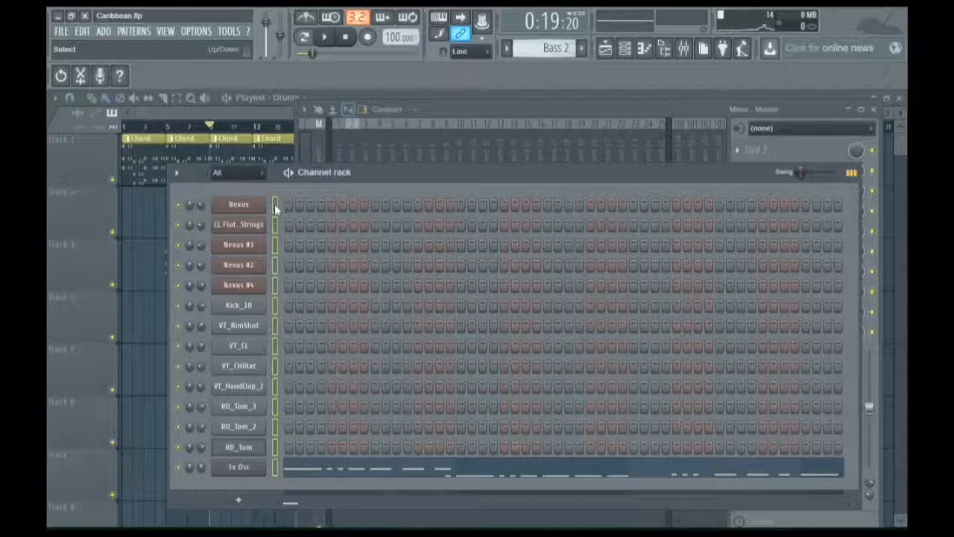
pyautogui.doubleClick(275, 205)
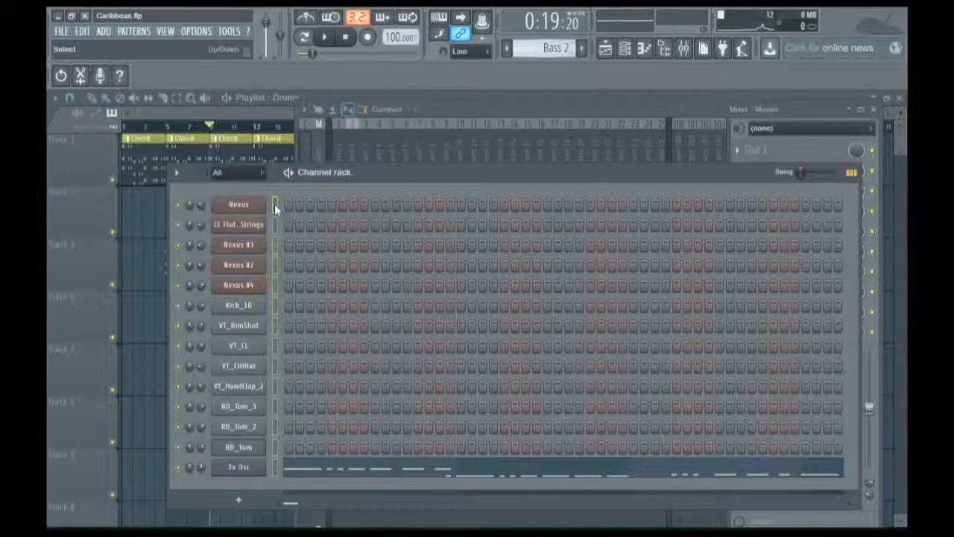
pyautogui.click(276, 208)
pyautogui.click(276, 208)
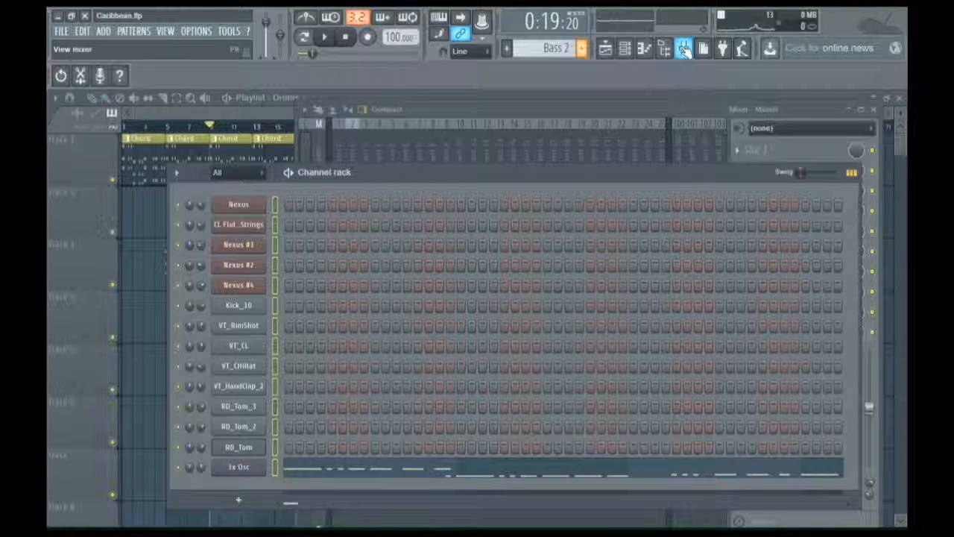
# Step: Route the selected channels to consecutive mixer tracks starting from Insert 1, and play the song briefly to check the track meters
pyautogui.click(684, 50)
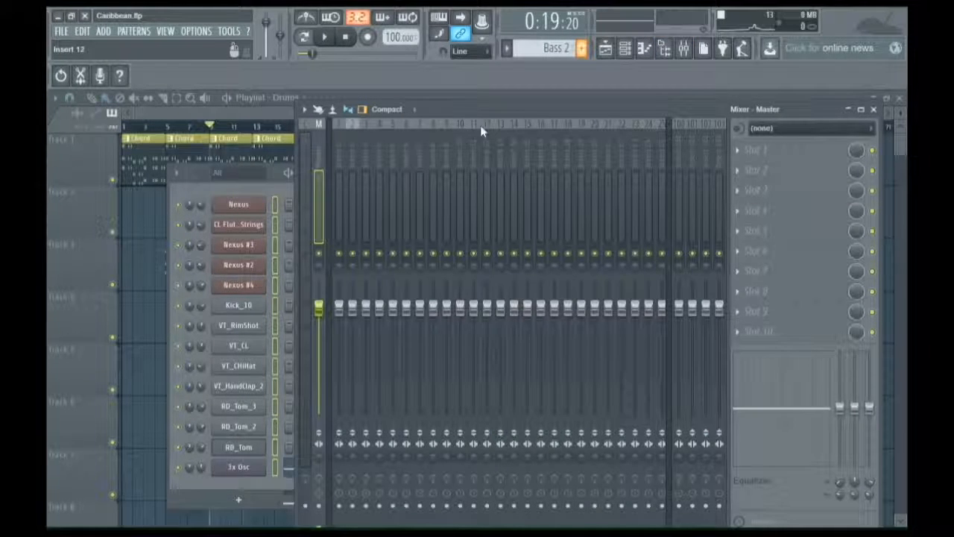
pyautogui.rightClick(338, 161)
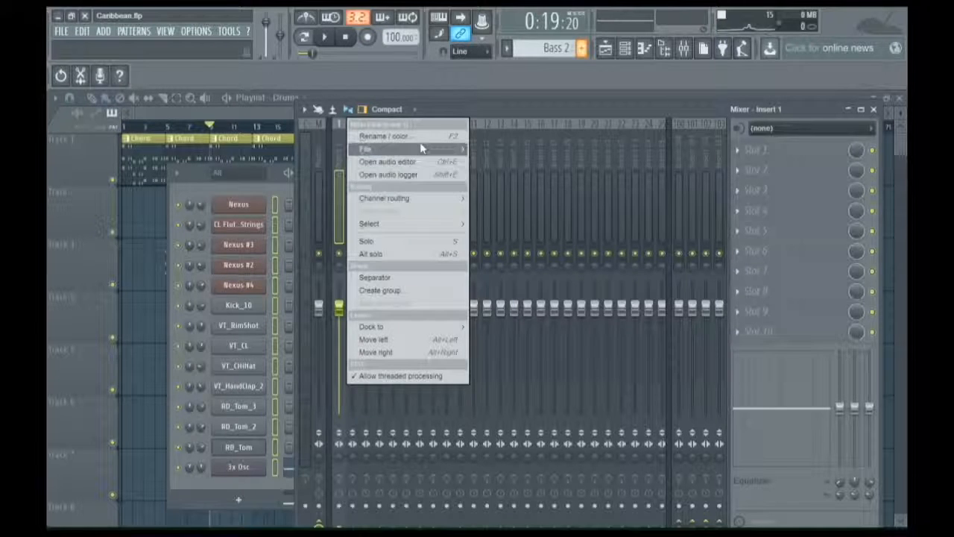
pyautogui.moveTo(376, 201)
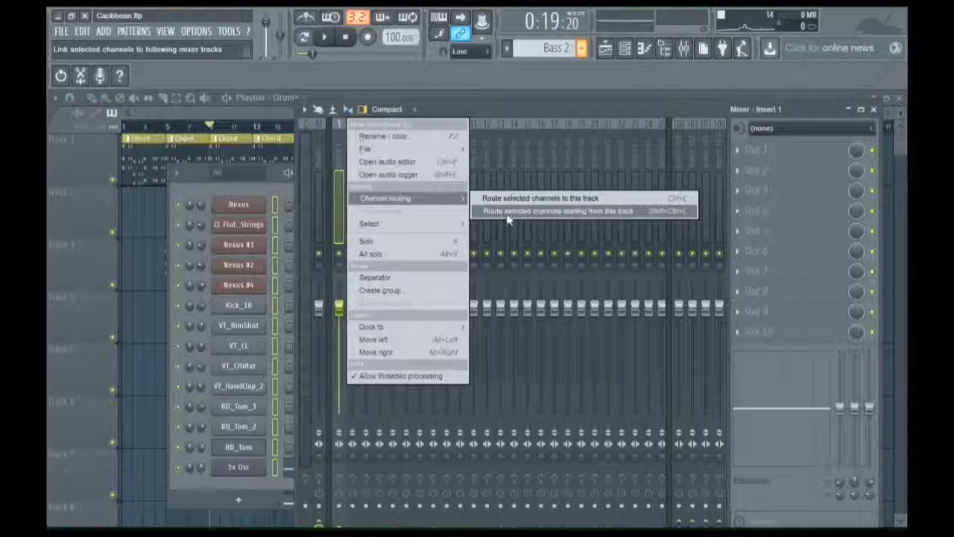
pyautogui.click(579, 213)
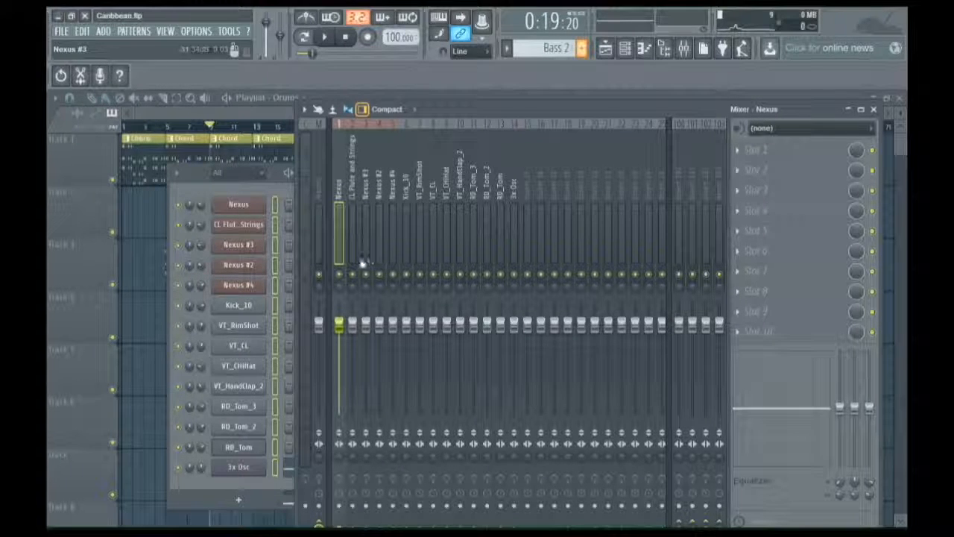
pyautogui.press('space')
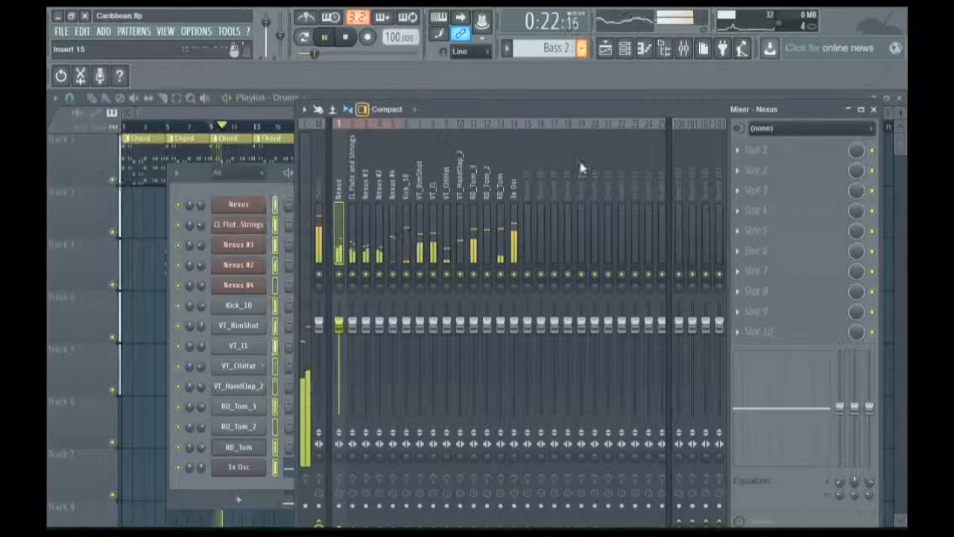
pyautogui.press('space')
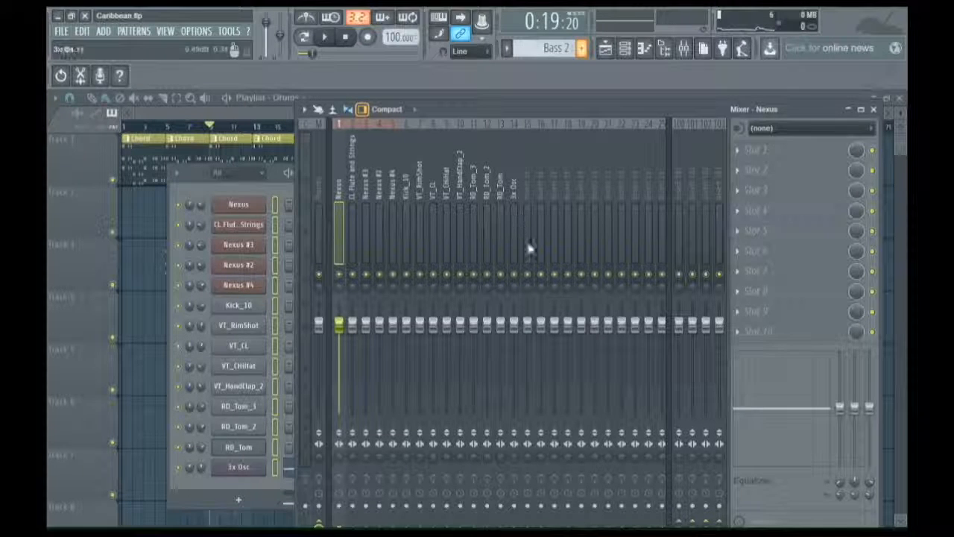
# Step: Select mixer tracks 1 to 14, from Nexus to 3x Osc, and lower their faders together to -14.0 dB
pyautogui.click(514, 242)
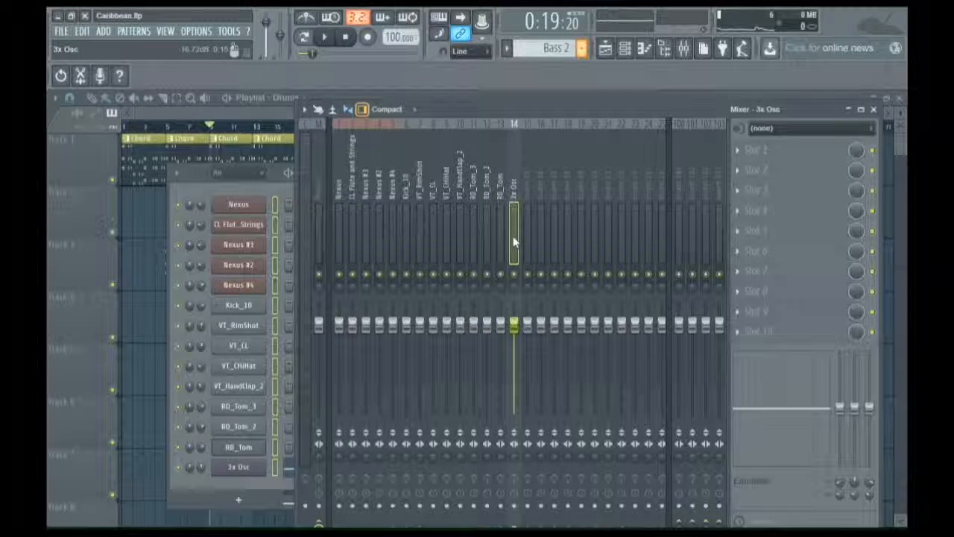
pyautogui.moveTo(513, 242); pyautogui.dragTo(339, 237)
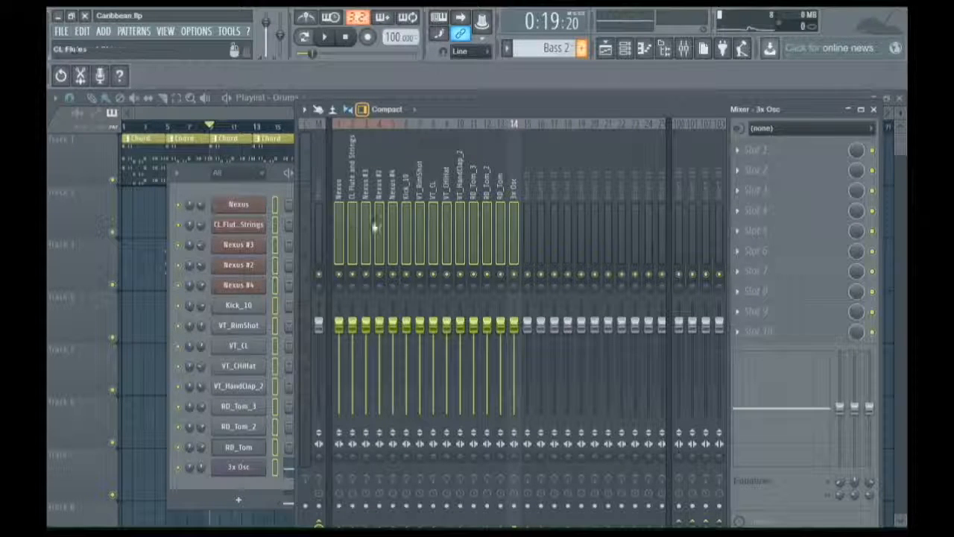
pyautogui.moveTo(525, 328); pyautogui.dragTo(514, 374)
# Step: Play the song to check the track levels, select the Kick_10 mixer track, and stop playback
pyautogui.press('space')
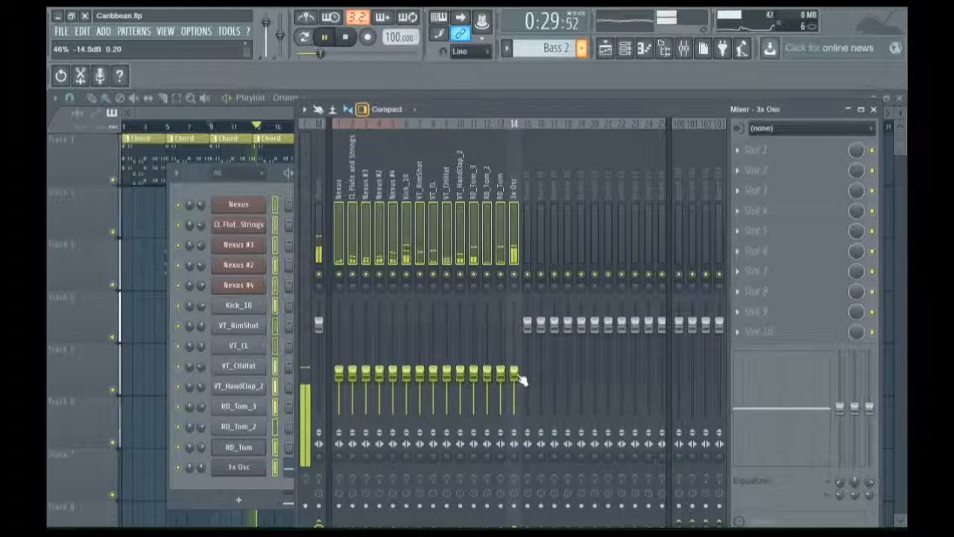
pyautogui.click(406, 240)
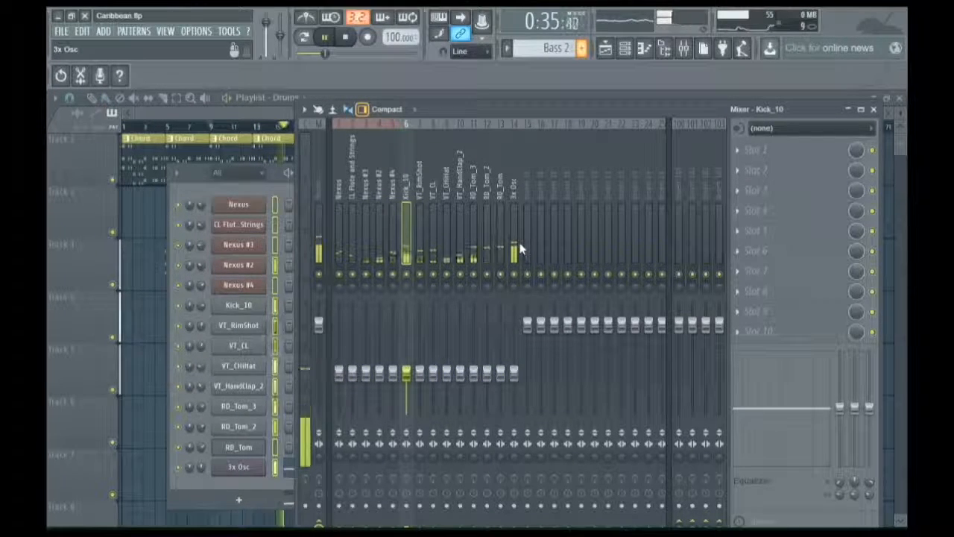
pyautogui.press('space')
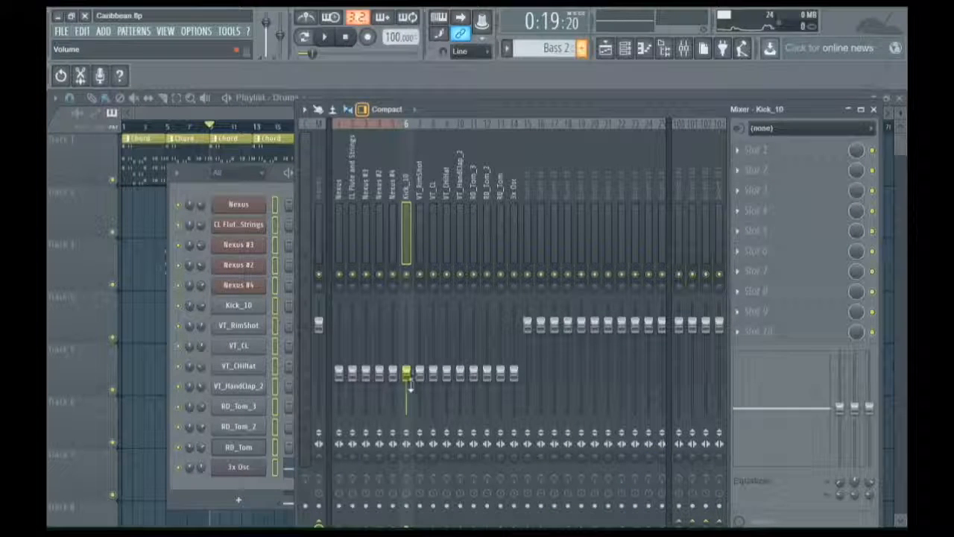
# Step: Raise the Kick_10 mixer track's fader gradually to about -5.8 dB
pyautogui.moveTo(406, 373); pyautogui.dragTo(406, 369)
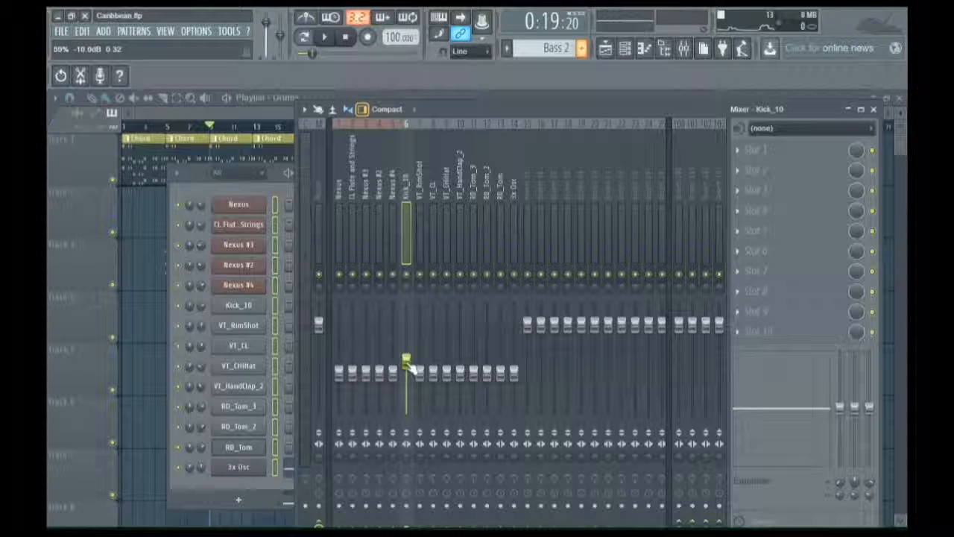
pyautogui.moveTo(411, 370); pyautogui.dragTo(407, 353)
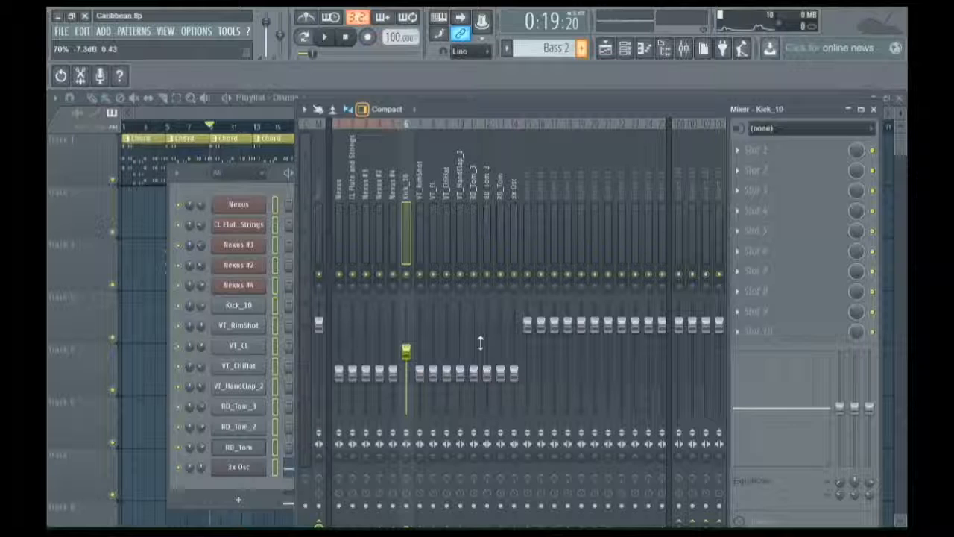
pyautogui.scroll(3, 410, 352)
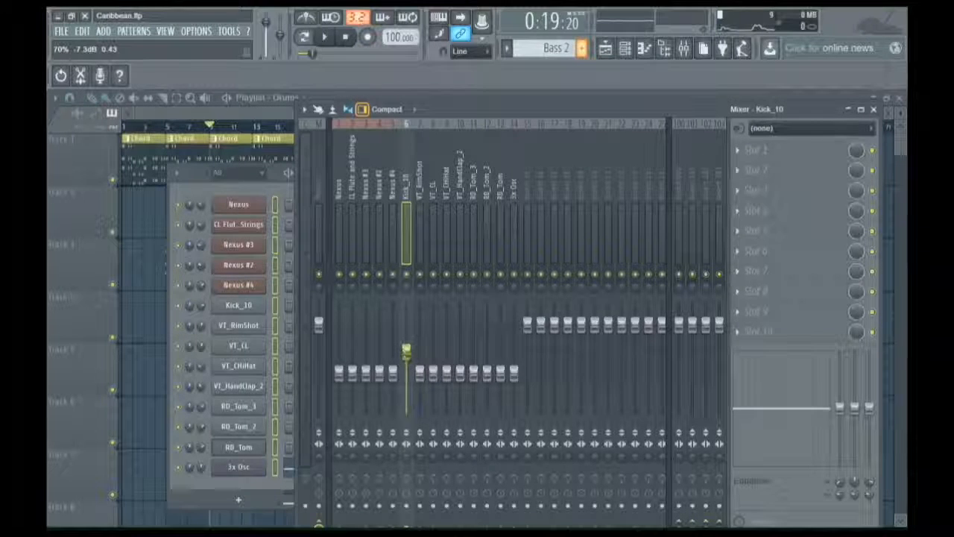
pyautogui.scroll(1, 410, 353)
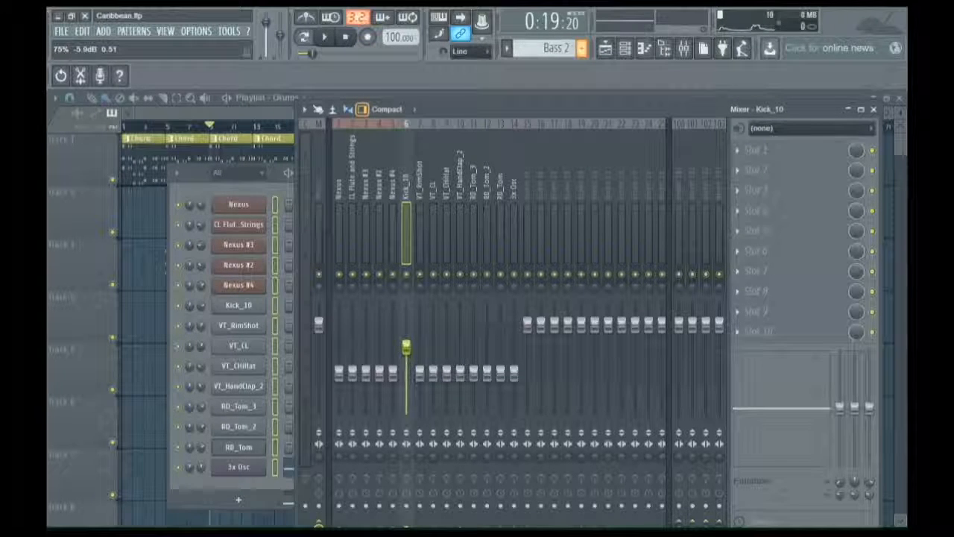
pyautogui.scroll(1, 410, 350)
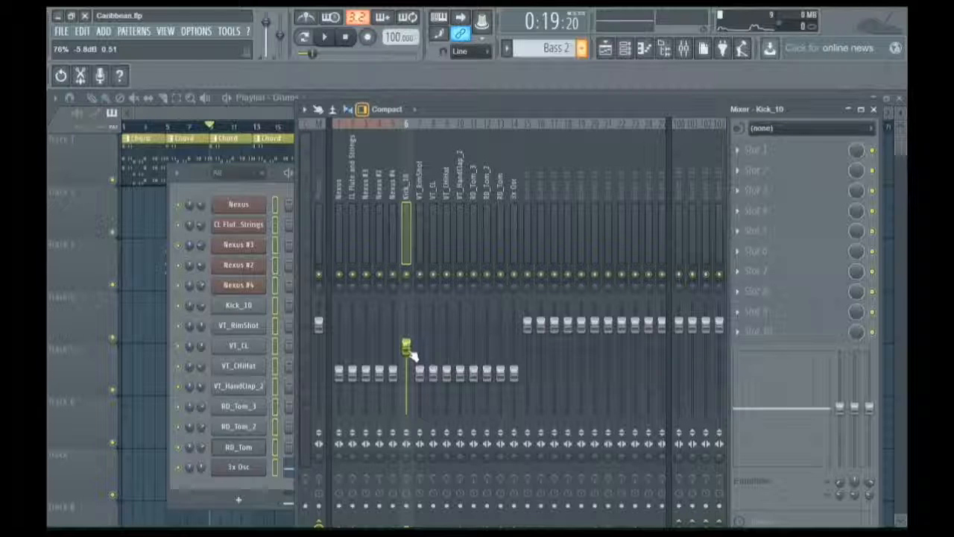
pyautogui.scroll(2, 409, 352)
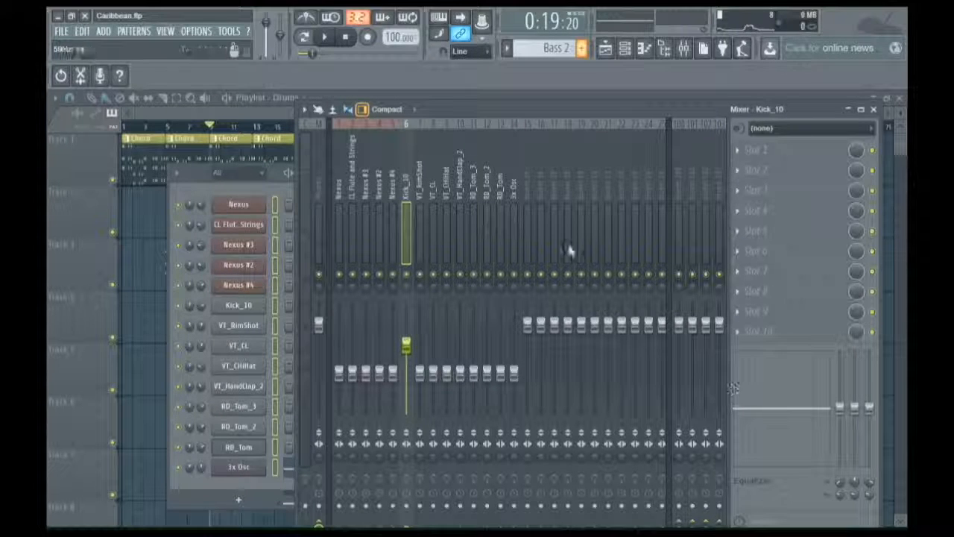
# Step: Raise the faders of the drum tracks VT_RimShot to RD_Tom to staggered levels, with RD_Tom_2 at about -11.9 dB
pyautogui.click(421, 377)
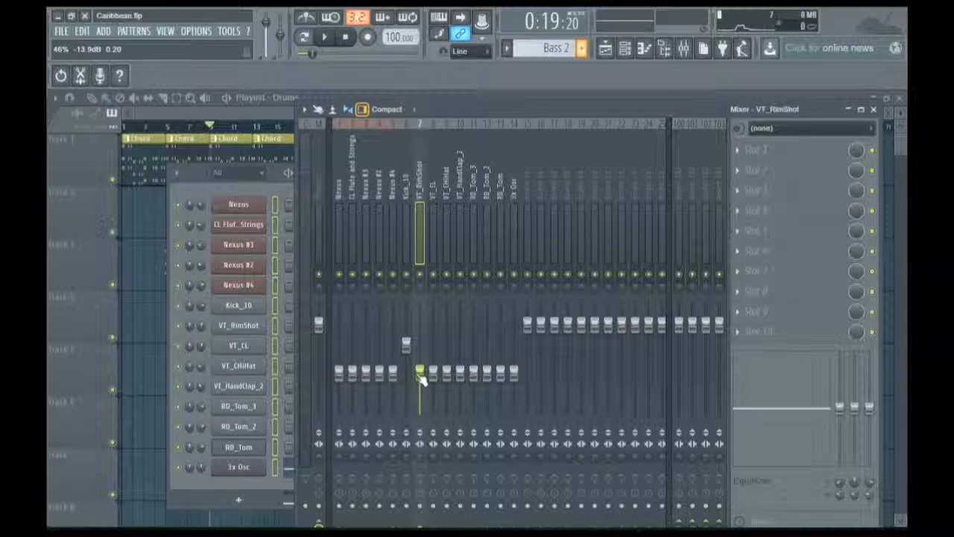
pyautogui.moveTo(422, 374); pyautogui.dragTo(501, 371)
pyautogui.click(446, 371)
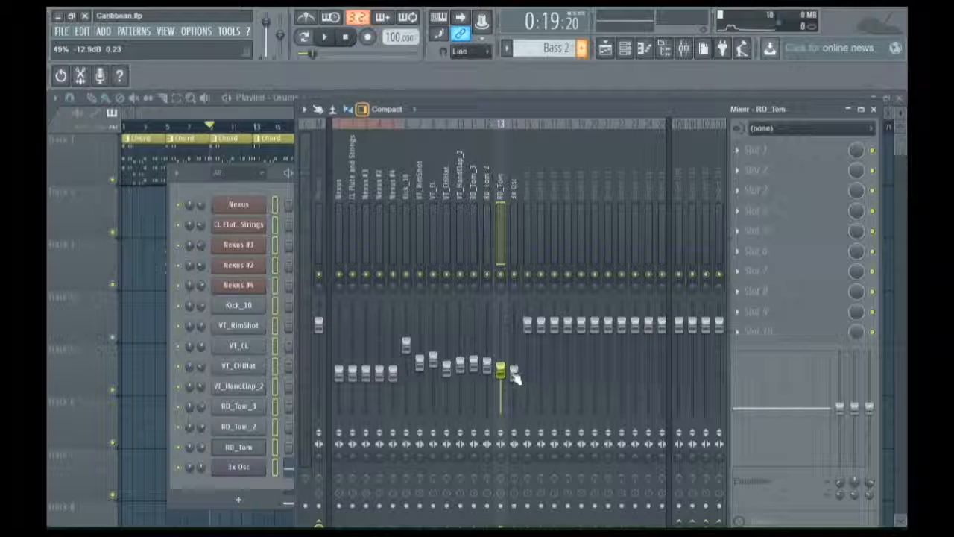
pyautogui.press('Left')
pyautogui.press('Left')
pyautogui.press('Left')
pyautogui.press('Left')
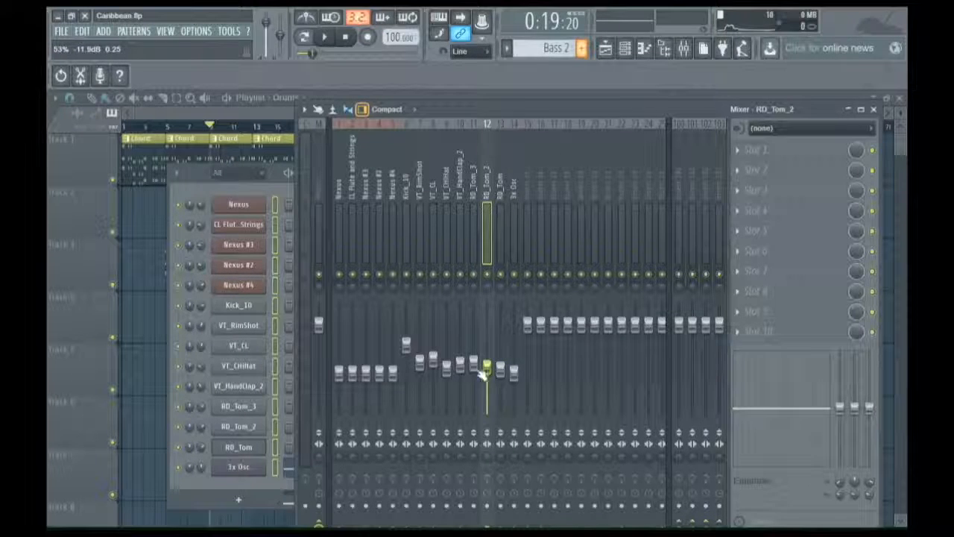
# Step: Fine-tune the VT_CL, RD_Tom_3 and RD_Tom_2 faders and raise the RD_Tom fader above them
pyautogui.click(432, 363)
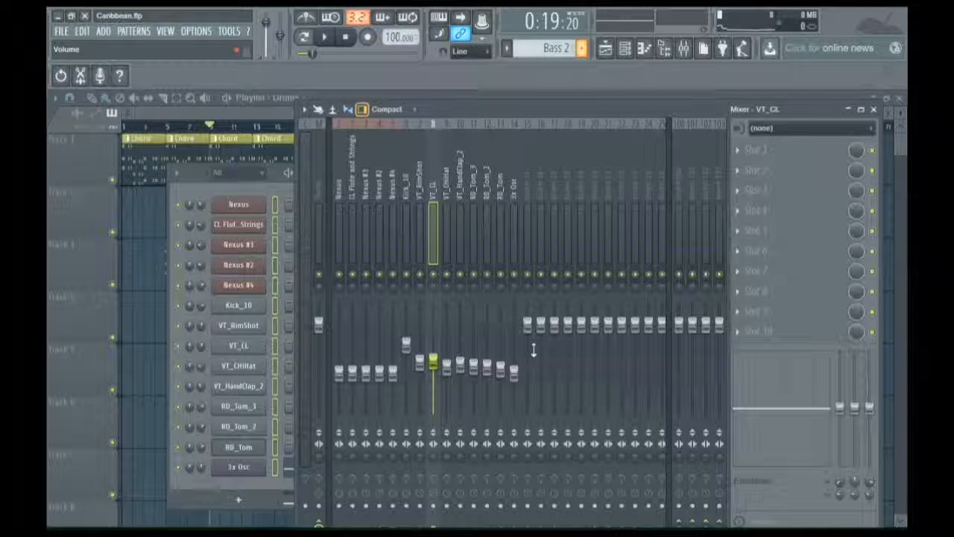
pyautogui.click(474, 365)
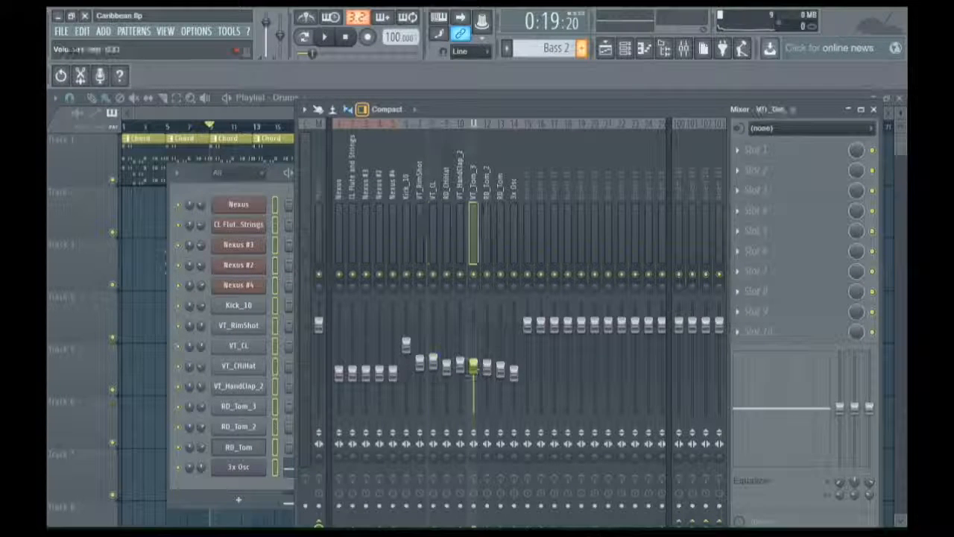
pyautogui.click(487, 365)
pyautogui.click(500, 362)
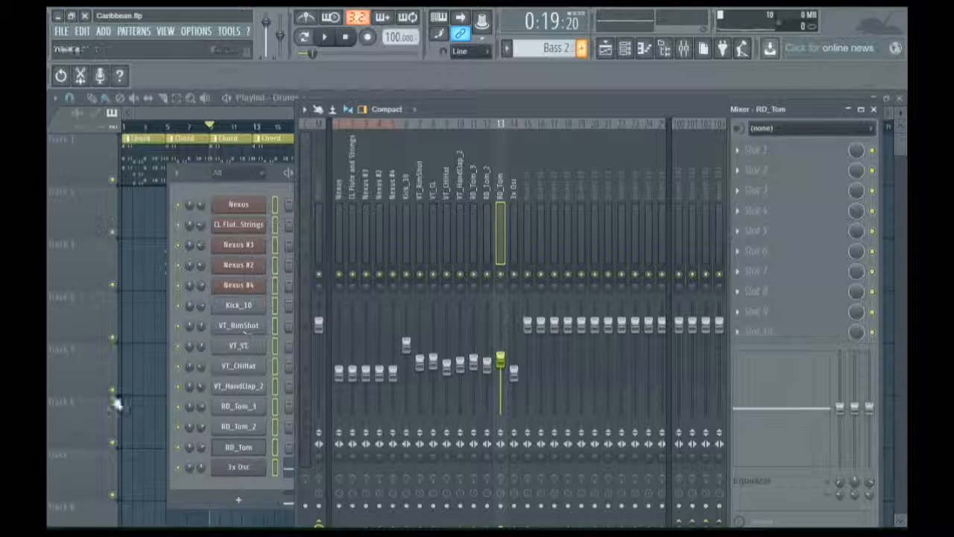
# Step: Play the song and raise the 3x Osc fader while lowering RD_Tom to about -10.0 dB
pyautogui.press('space')
pyautogui.click(406, 344)
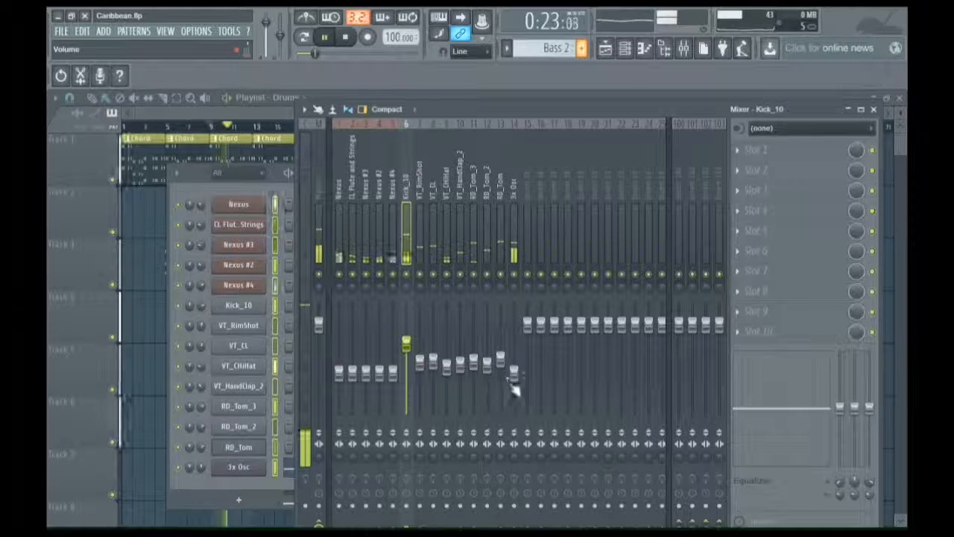
pyautogui.moveTo(515, 373); pyautogui.dragTo(520, 355)
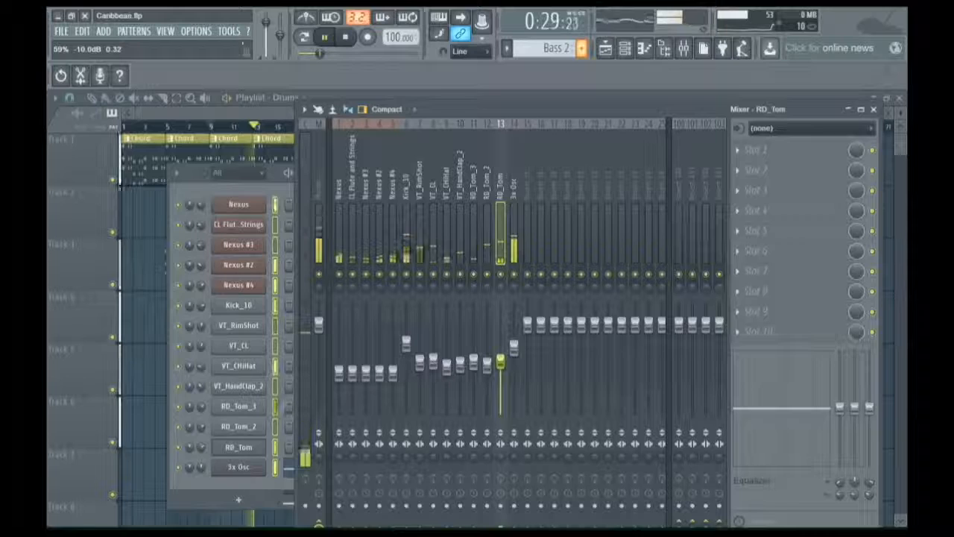
pyautogui.moveTo(516, 353); pyautogui.dragTo(516, 354)
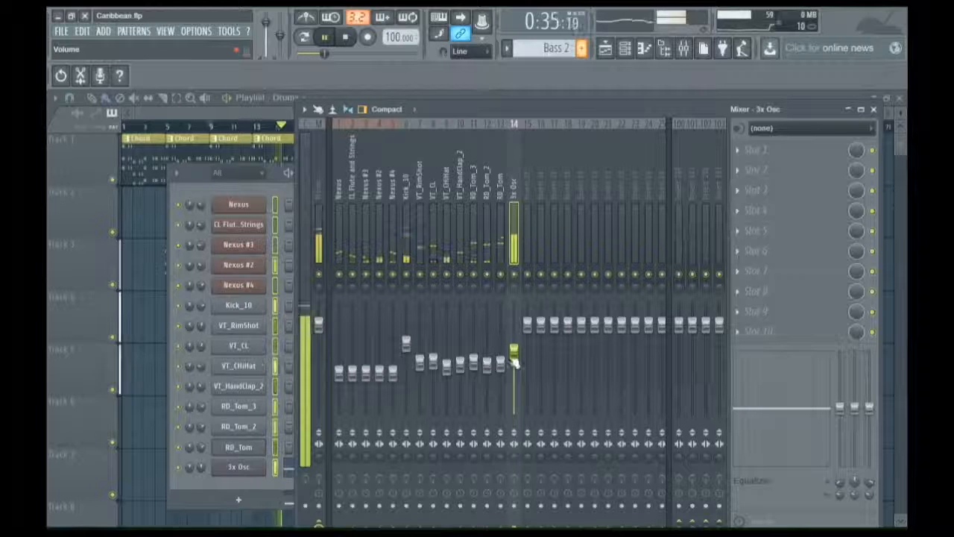
# Step: Raise the faders of the three tom tracks, RD_Tom_3, RD_Tom_2 and RD_Tom, during playback
pyautogui.click(472, 362)
pyautogui.moveTo(486, 363); pyautogui.dragTo(500, 349)
pyautogui.click(487, 356)
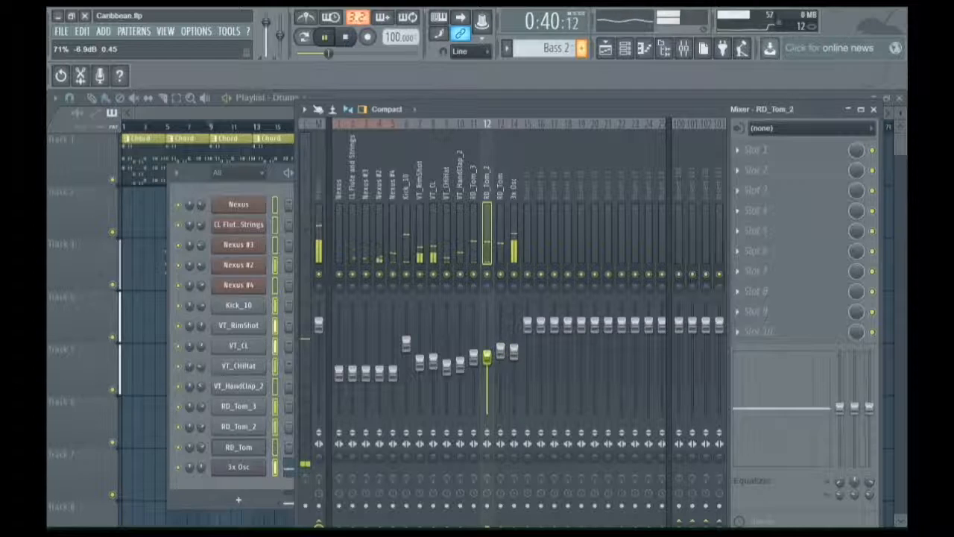
pyautogui.click(473, 356)
# Step: Rebalance the VT_RimShot, VT_CL and VT_CHiHat faders and bring VT_HandClap_2 to about -8.1 dB
pyautogui.moveTo(460, 364); pyautogui.dragTo(432, 346)
pyautogui.click(420, 361)
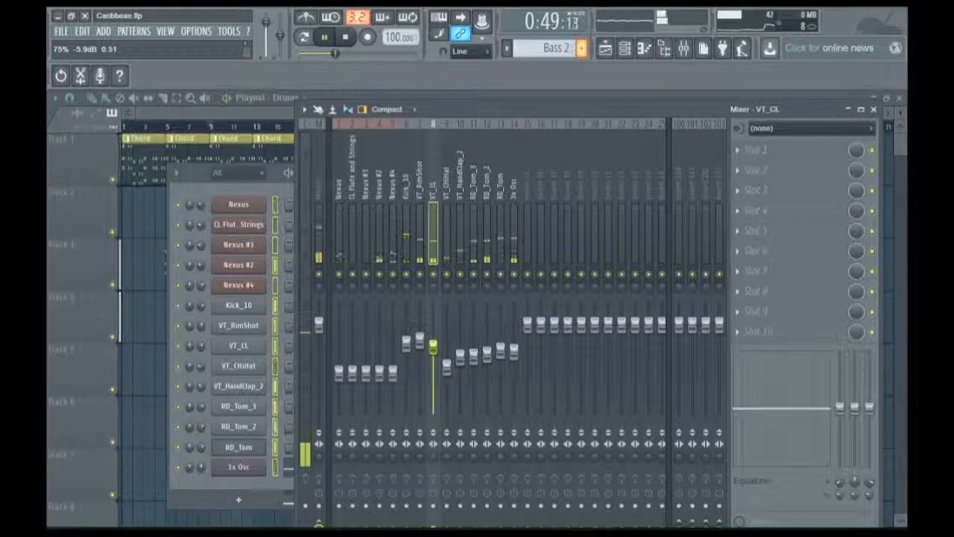
pyautogui.moveTo(432, 346)
pyautogui.mouseDown()
pyautogui.moveTo(432, 359)
pyautogui.moveTo(420, 348)
pyautogui.moveTo(447, 363)
pyautogui.moveTo(447, 349)
pyautogui.mouseUp()
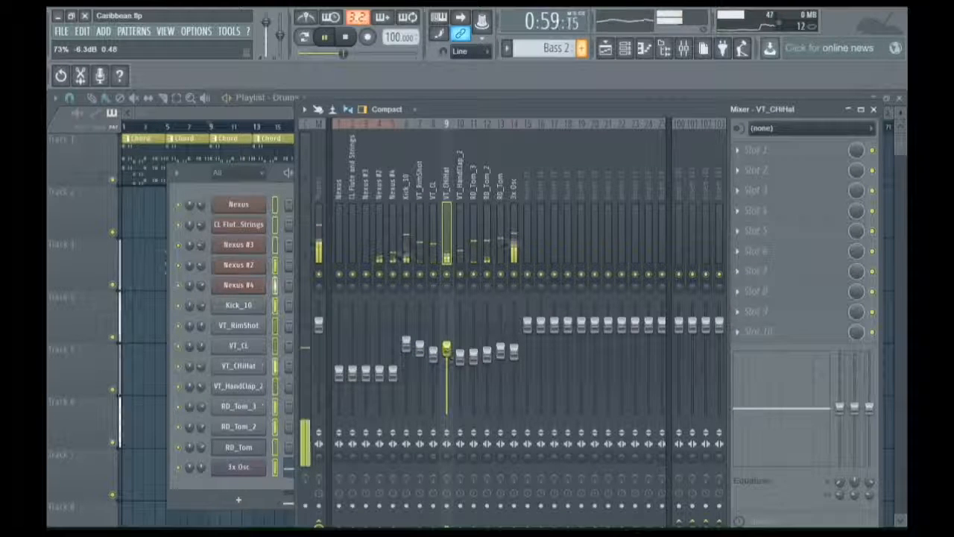
pyautogui.moveTo(460, 356); pyautogui.dragTo(460, 352)
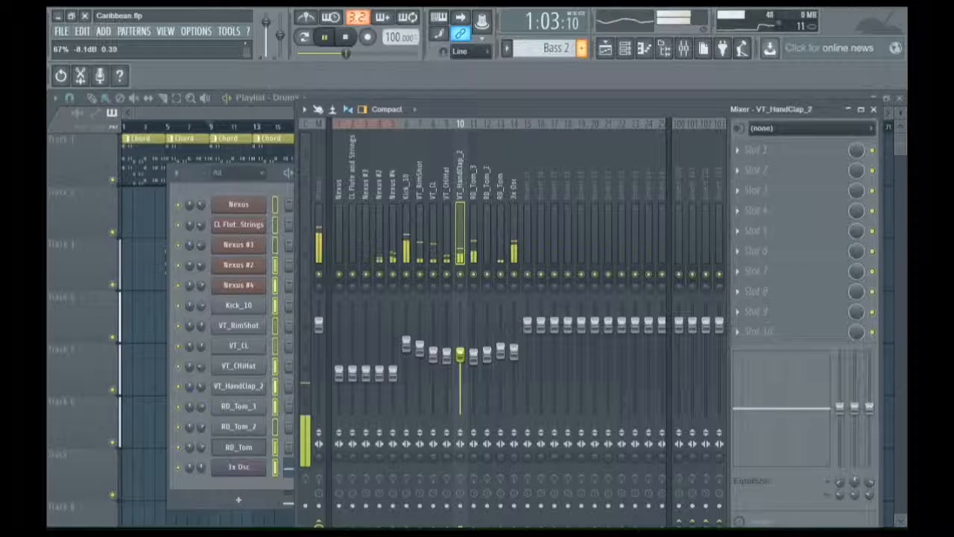
# Step: Fine-tune the tom and 3x Osc faders, setting RD_Tom_3 to about -7.3 dB and RD_Tom_2 to about -6.4 dB
pyautogui.click(473, 353)
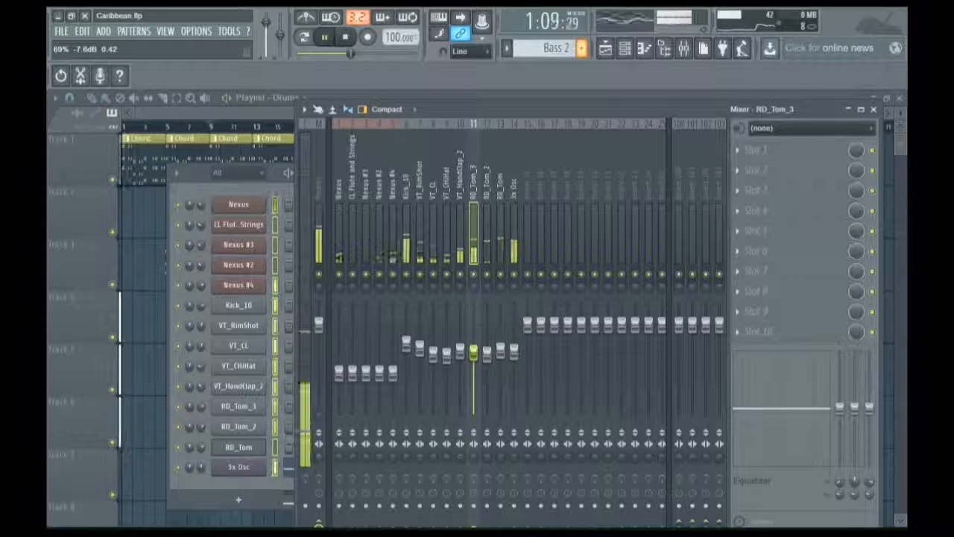
pyautogui.click(486, 352)
pyautogui.click(500, 351)
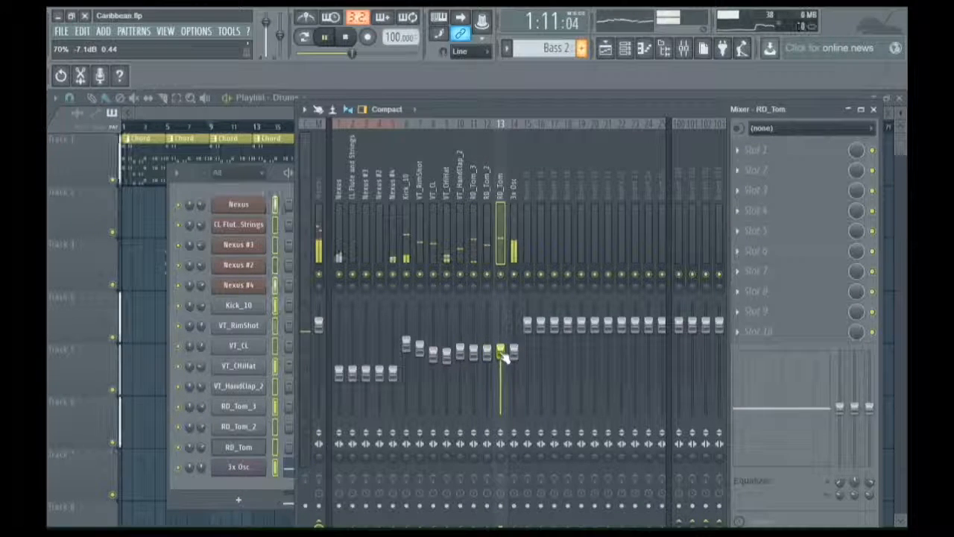
pyautogui.click(487, 351)
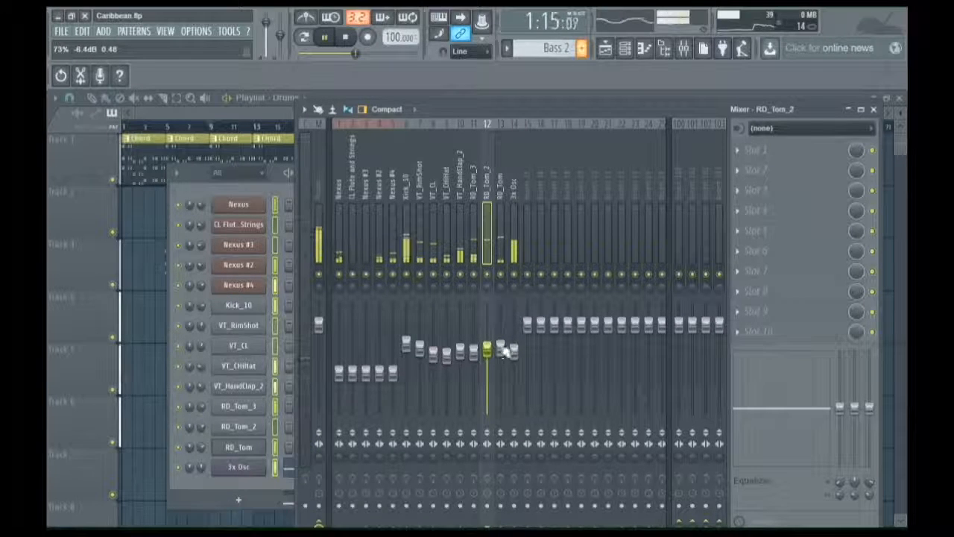
pyautogui.click(500, 352)
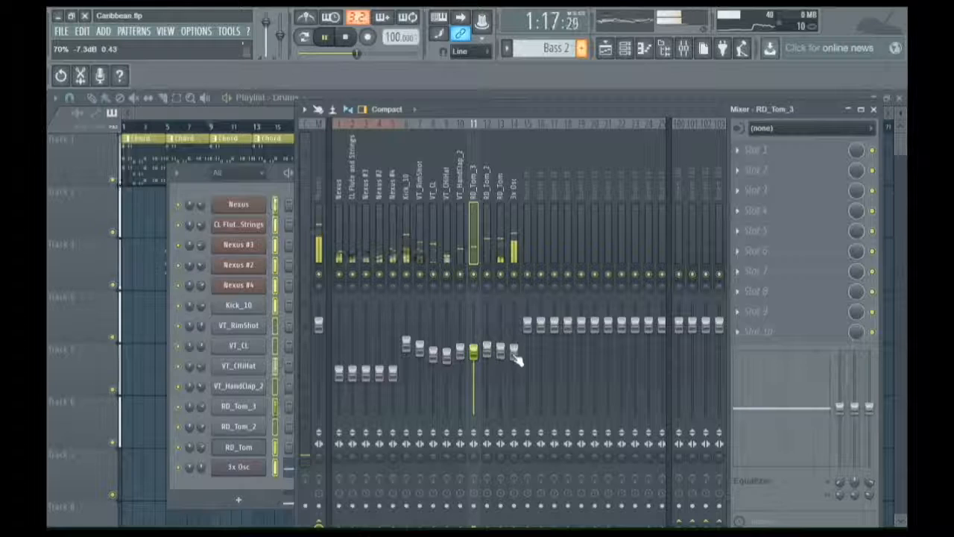
pyautogui.click(514, 354)
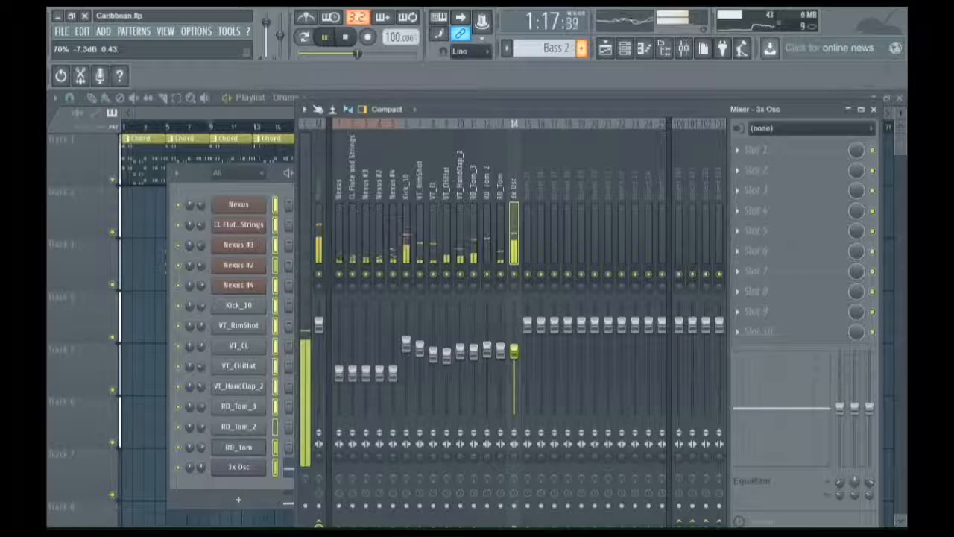
# Step: Raise the Kick_10 fader slightly, stop playback and play the song again from the same start point
pyautogui.click(407, 343)
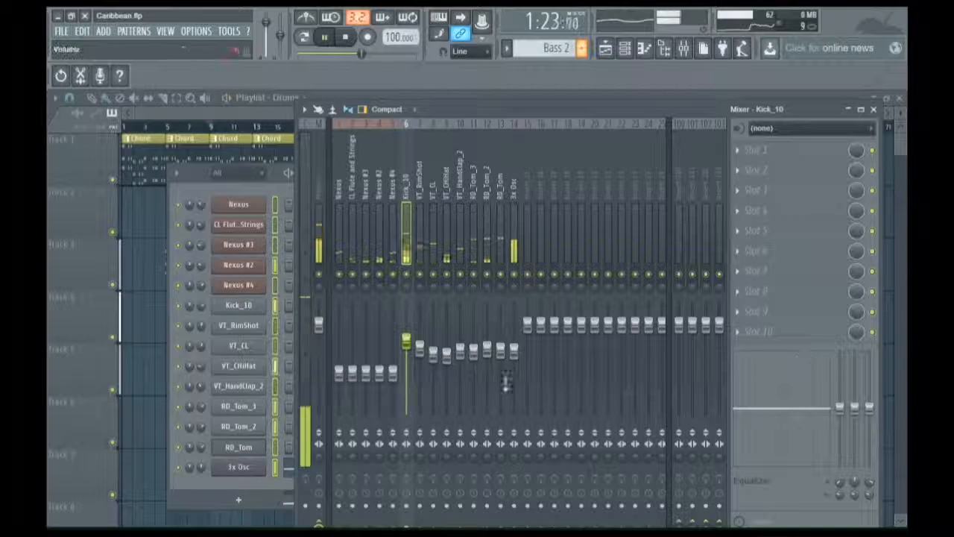
pyautogui.press('space')
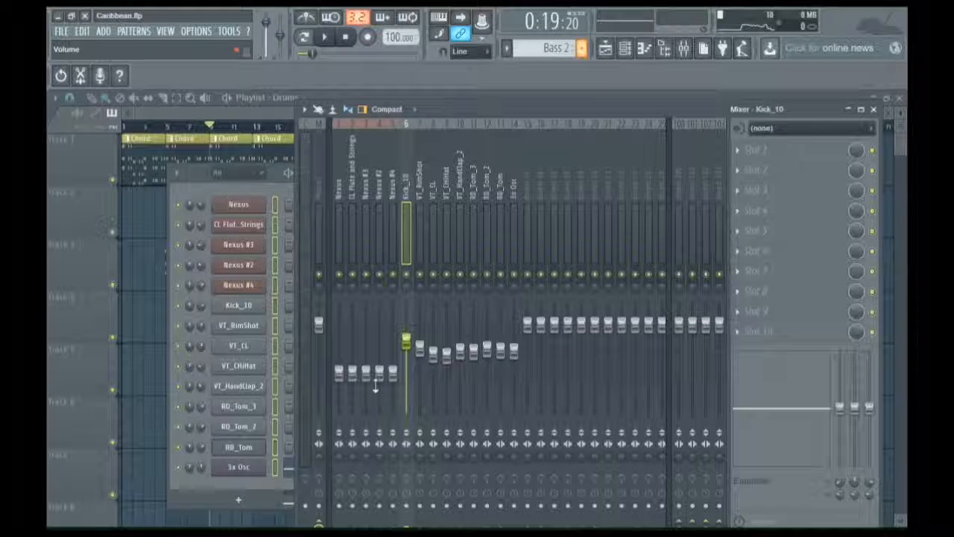
pyautogui.press('space')
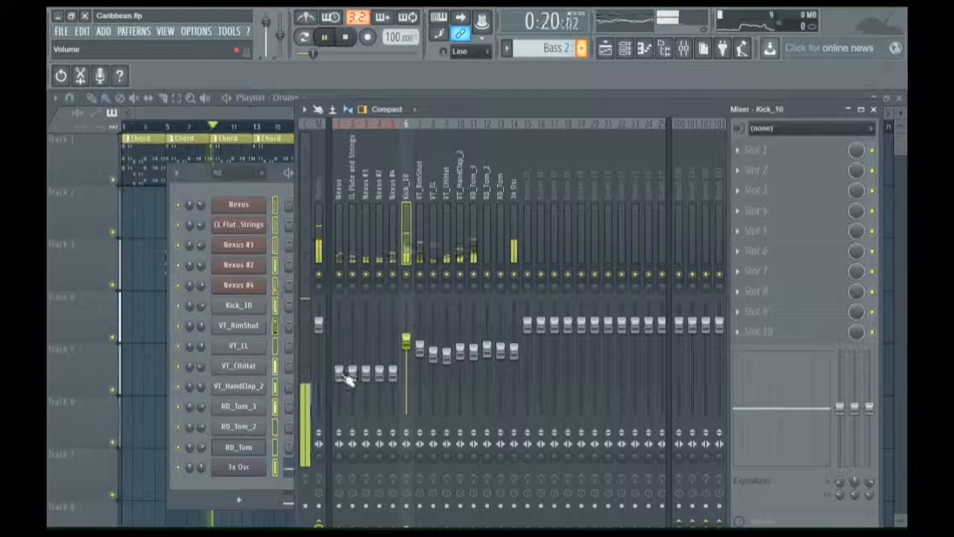
# Step: Solo the Nexus and flute-and-strings tracks to hear them, raise the Nexus and CL Flute and Strings faders slightly, and unmute all tracks
pyautogui.rightClick(339, 275)
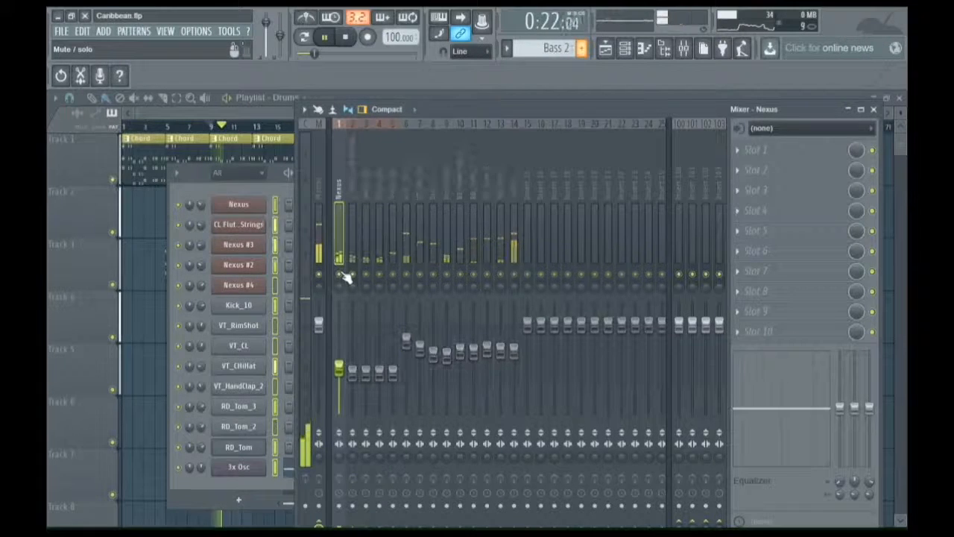
pyautogui.click(366, 275)
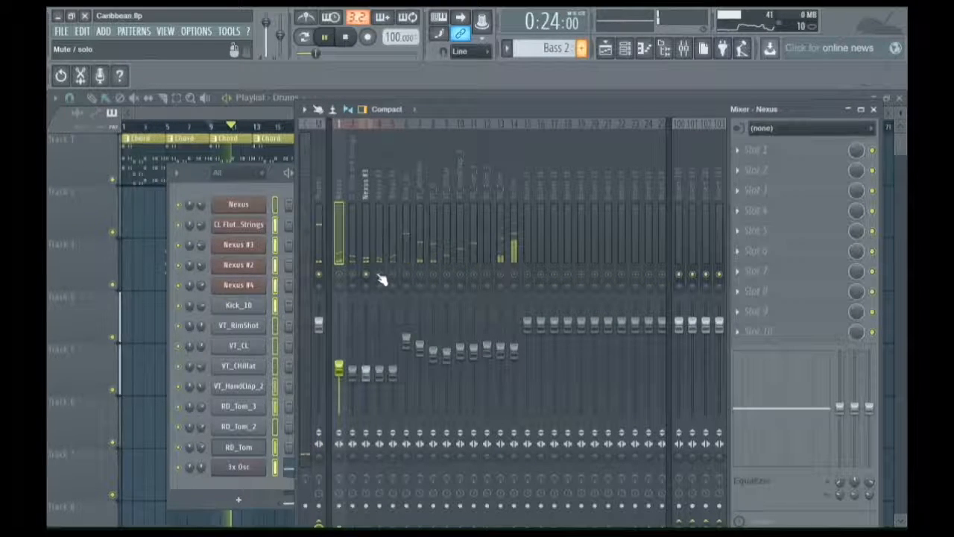
pyautogui.rightClick(379, 274)
pyautogui.click(366, 274)
pyautogui.click(353, 274)
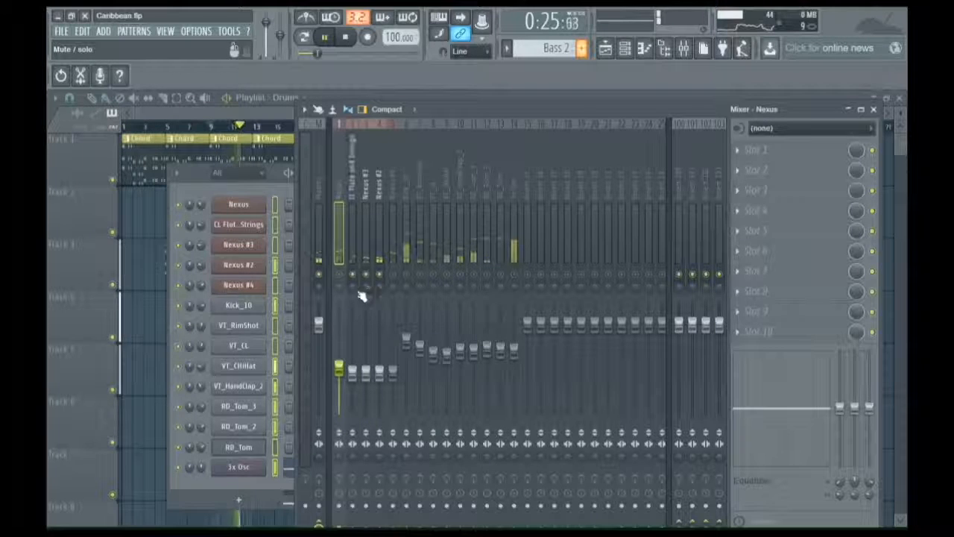
pyautogui.click(353, 372)
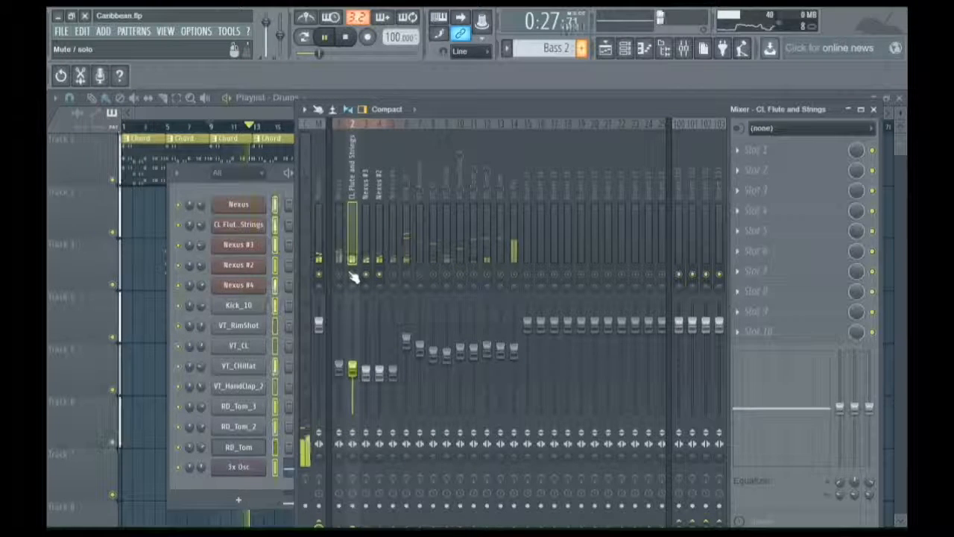
pyautogui.rightClick(353, 275)
# Step: Raise the Nexus #4 fader slightly and the Nexus #2 fader to about -3.1 dB
pyautogui.click(393, 369)
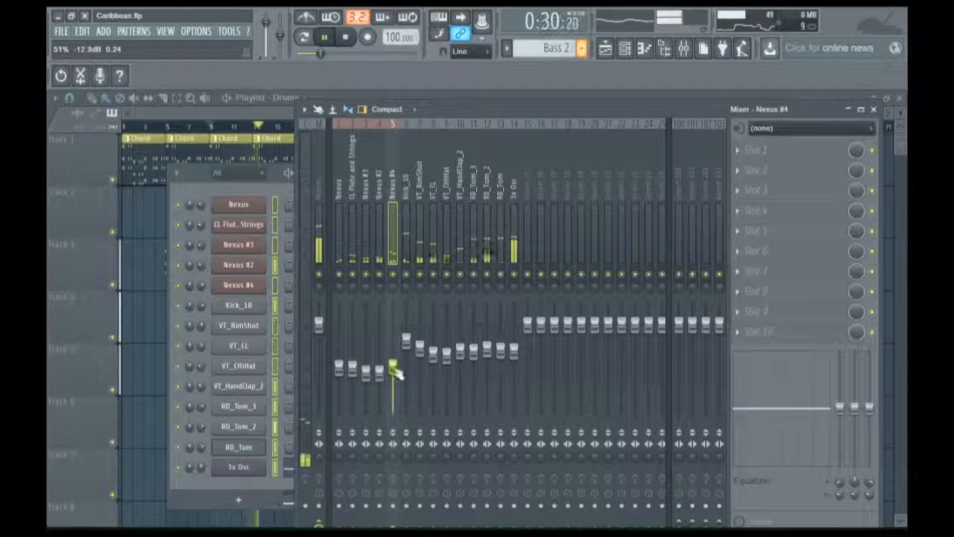
pyautogui.moveTo(393, 370); pyautogui.dragTo(379, 344)
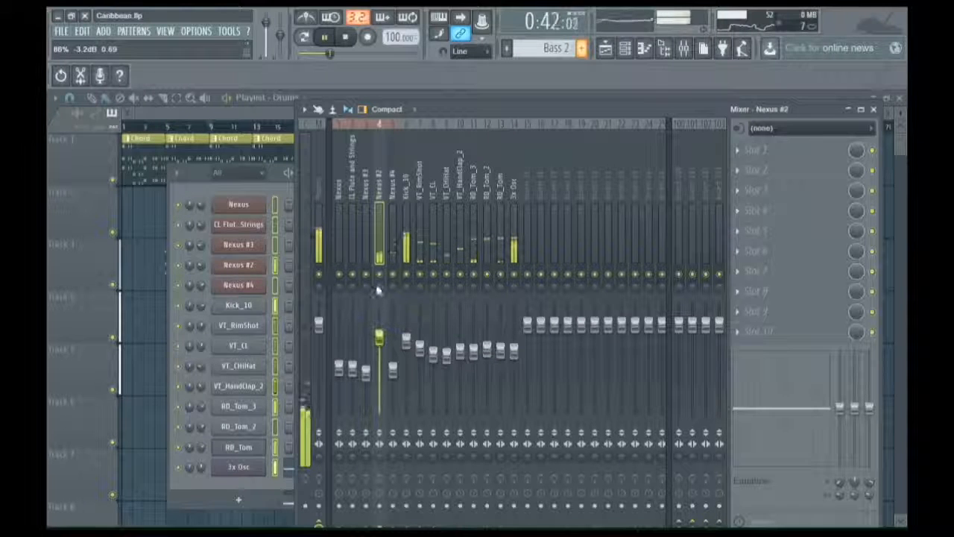
pyautogui.moveTo(381, 339); pyautogui.dragTo(380, 339)
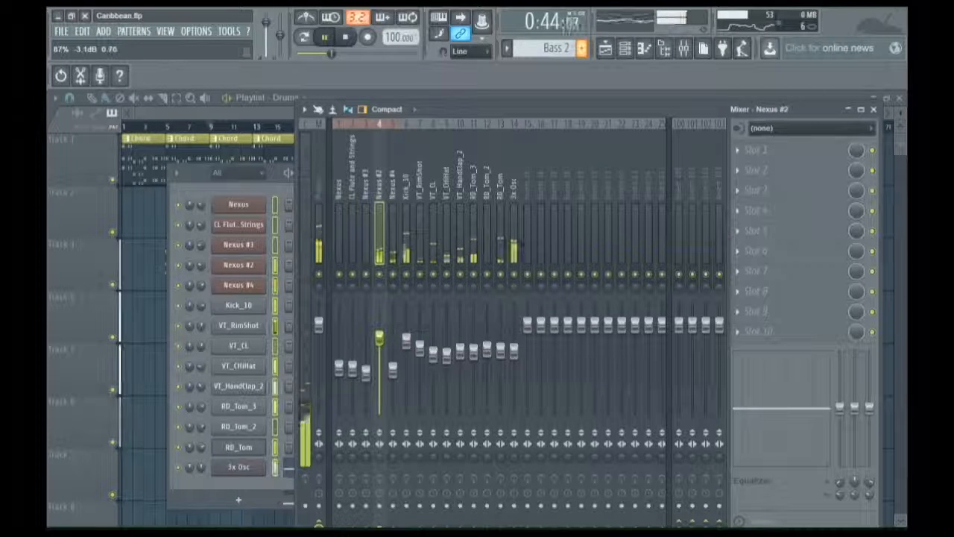
# Step: Adjust the Nexus #2 fader slightly and raise the Nexus fader on track 1 to about -3.3 dB
pyautogui.click(338, 291)
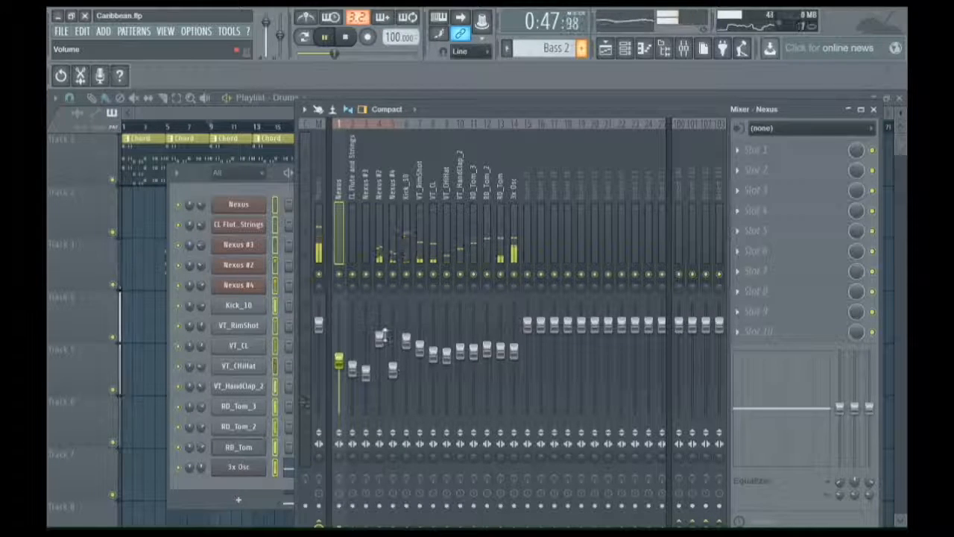
pyautogui.click(380, 336)
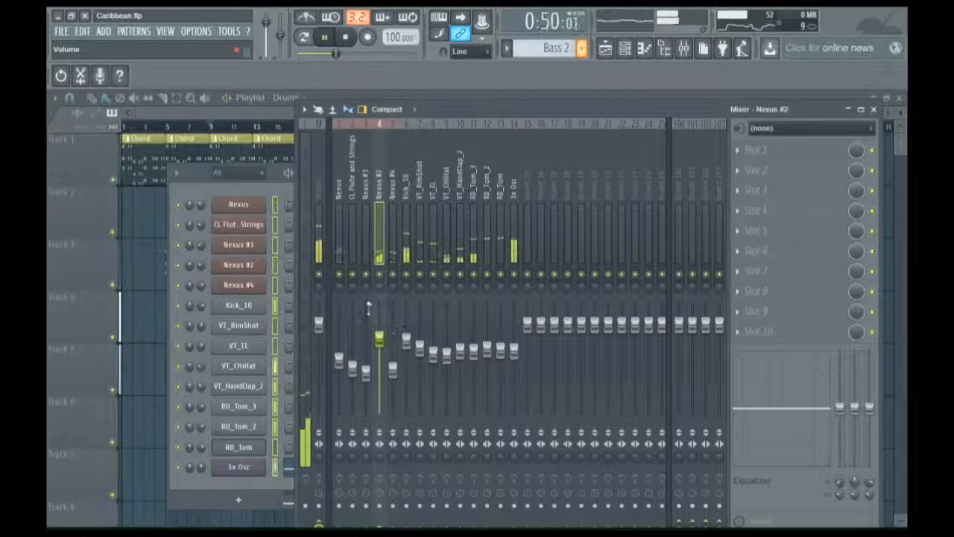
pyautogui.moveTo(340, 362); pyautogui.dragTo(340, 341)
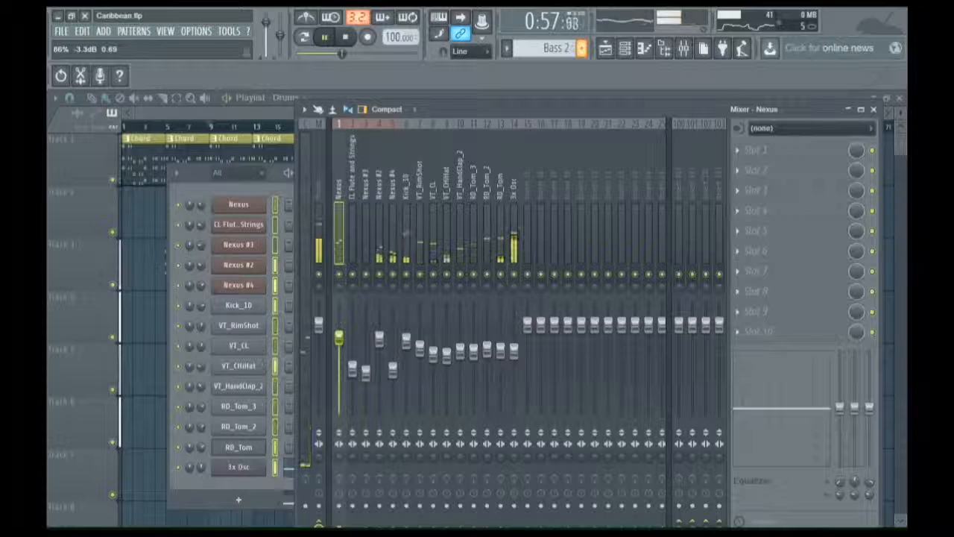
# Step: Lower the 3x Osc fader in small moves to about -9.0 dB
pyautogui.click(516, 354)
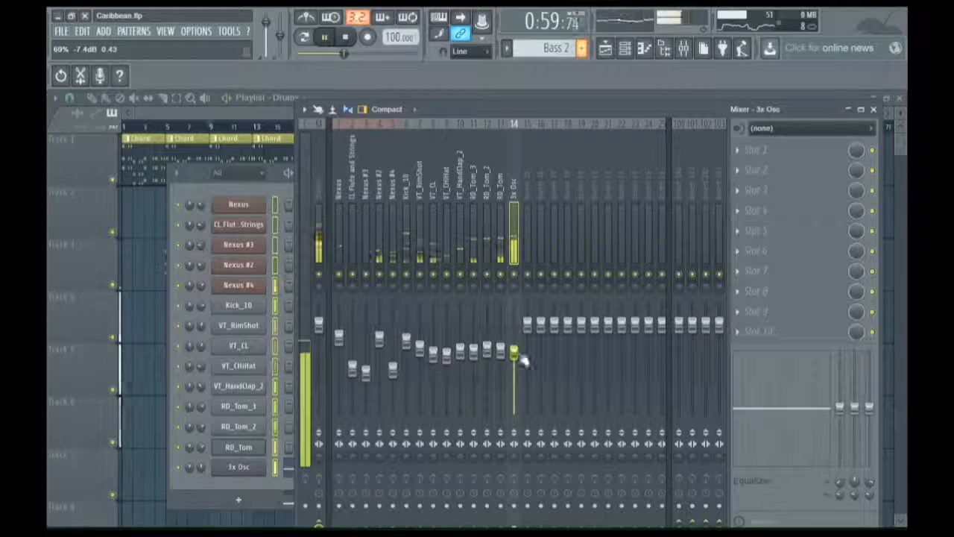
pyautogui.moveTo(520, 359); pyautogui.dragTo(522, 363)
pyautogui.moveTo(514, 356); pyautogui.dragTo(522, 364)
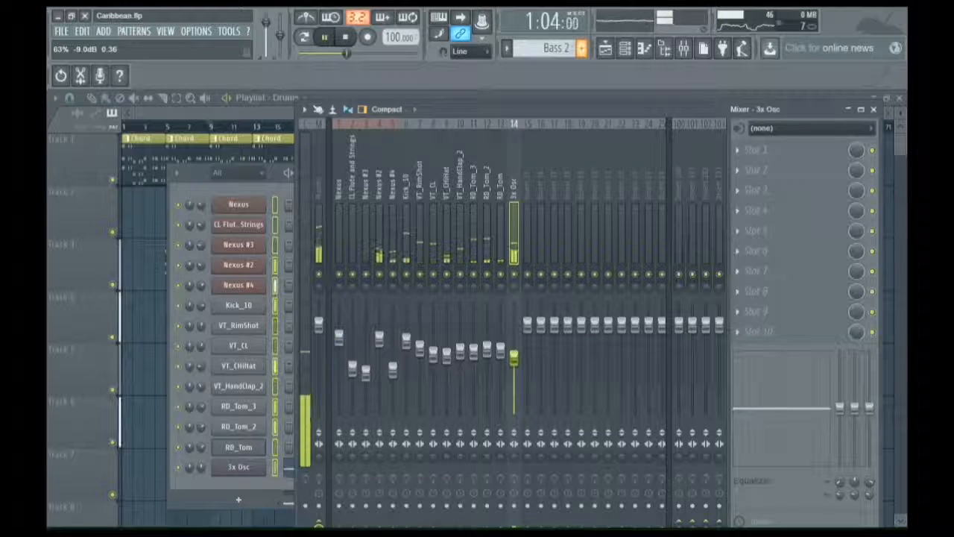
# Step: Raise the Nexus #4 fader to about -7.9 dB
pyautogui.click(340, 337)
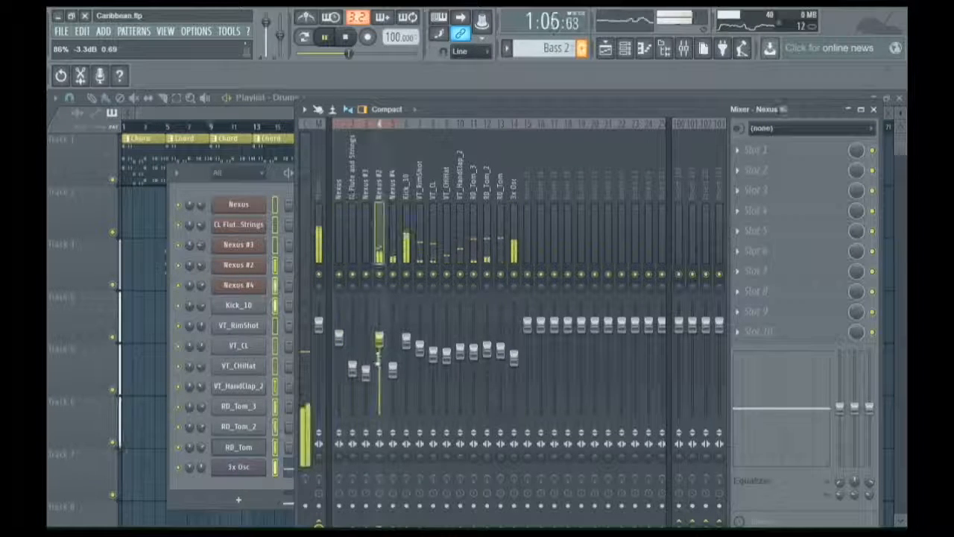
pyautogui.moveTo(393, 371); pyautogui.dragTo(393, 360)
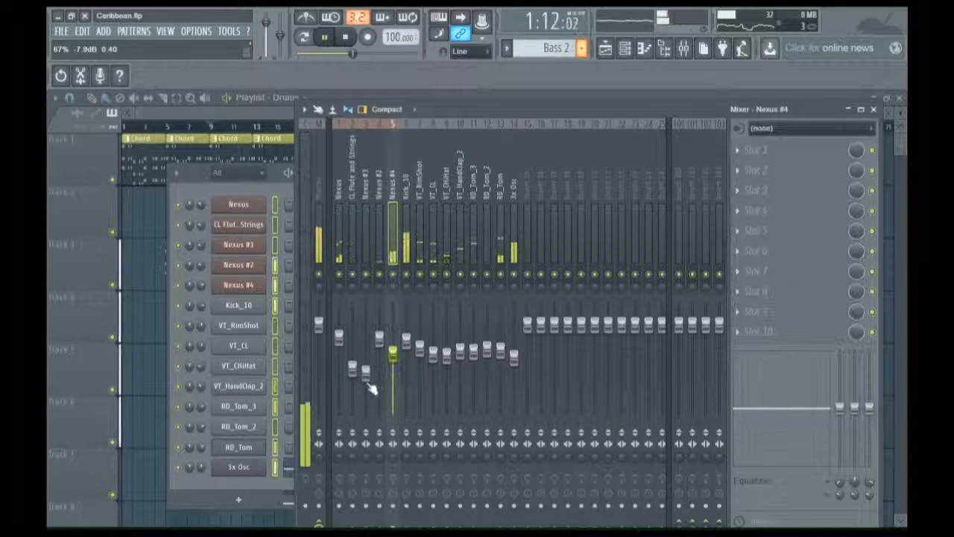
# Step: Raise the Nexus #3 fader to about -7.0 dB and the CL Flute and Strings fader slightly above it during playback
pyautogui.moveTo(365, 374)
pyautogui.mouseDown()
pyautogui.moveTo(367, 365)
pyautogui.moveTo(355, 370)
pyautogui.moveTo(361, 360)
pyautogui.mouseUp()
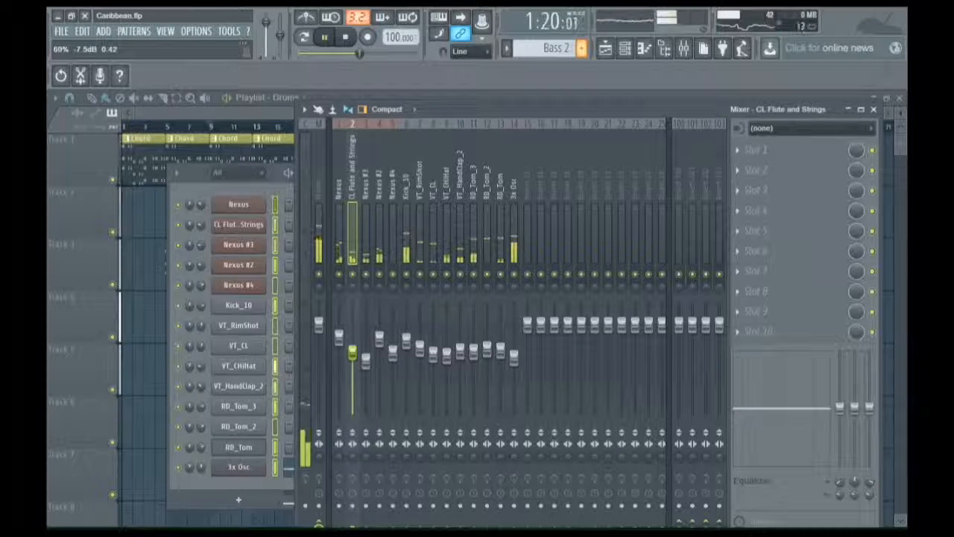
pyautogui.moveTo(367, 363); pyautogui.dragTo(353, 350)
pyautogui.click(366, 356)
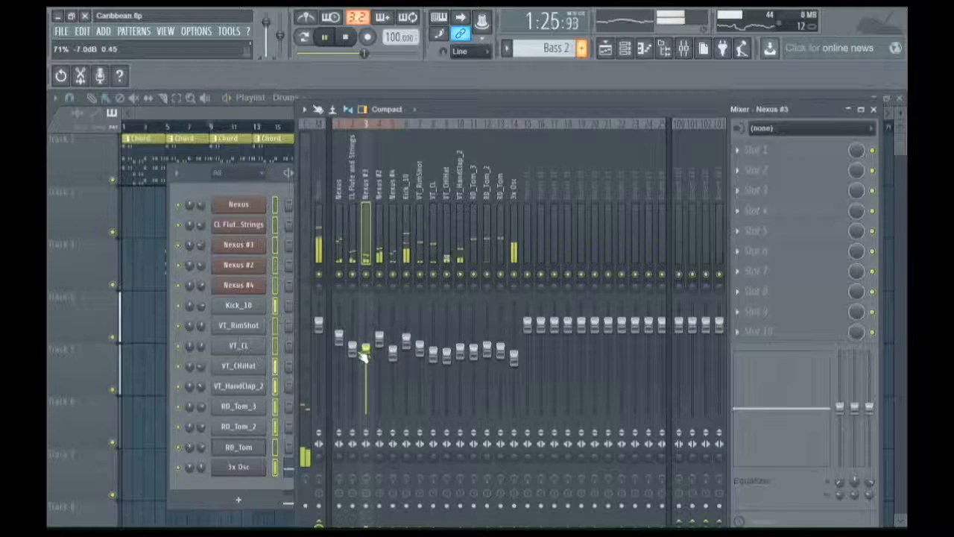
pyautogui.moveTo(354, 353)
pyautogui.mouseDown()
pyautogui.moveTo(365, 348)
pyautogui.moveTo(352, 345)
pyautogui.mouseUp()
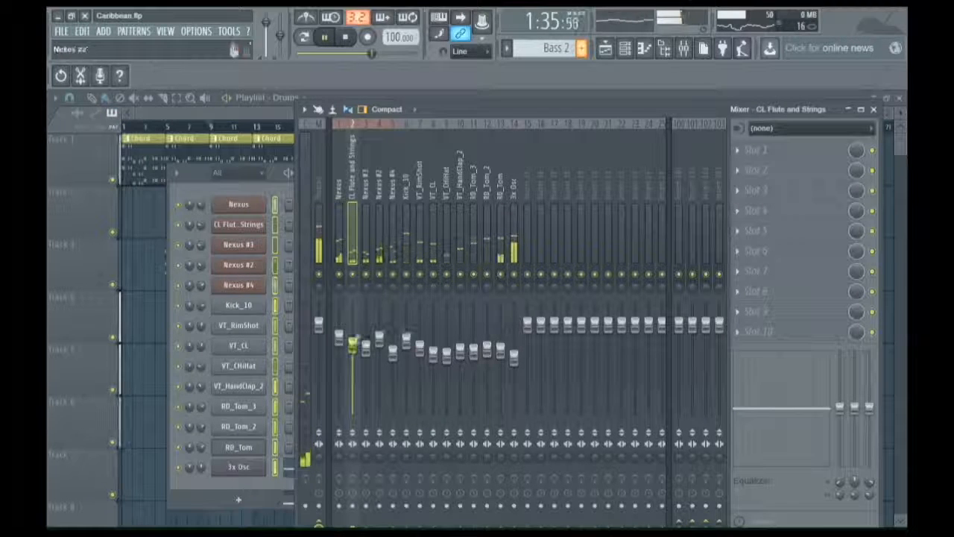
pyautogui.press('space')
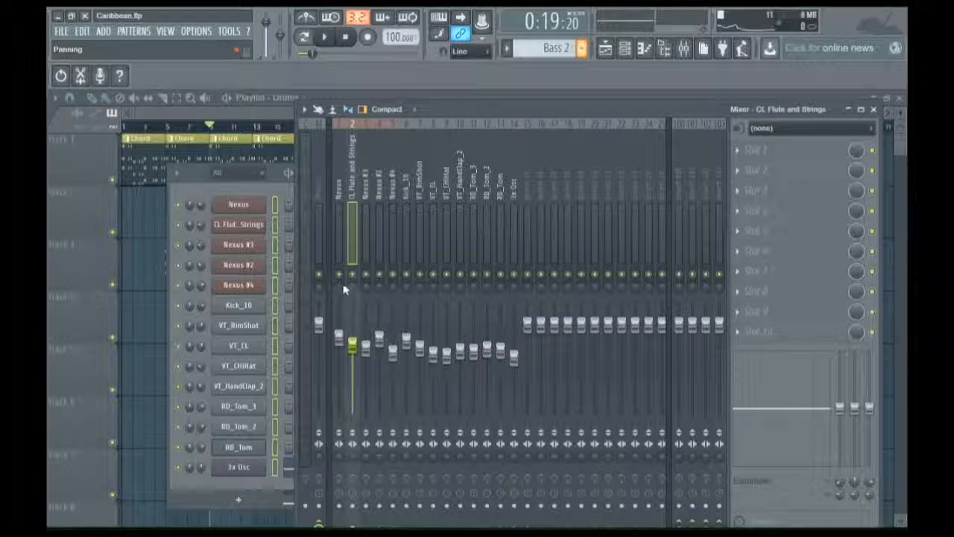
# Step: Replay the full mix, and solo the CL Flute and Strings and Nexus #3 mixer tracks together
pyautogui.press('space')
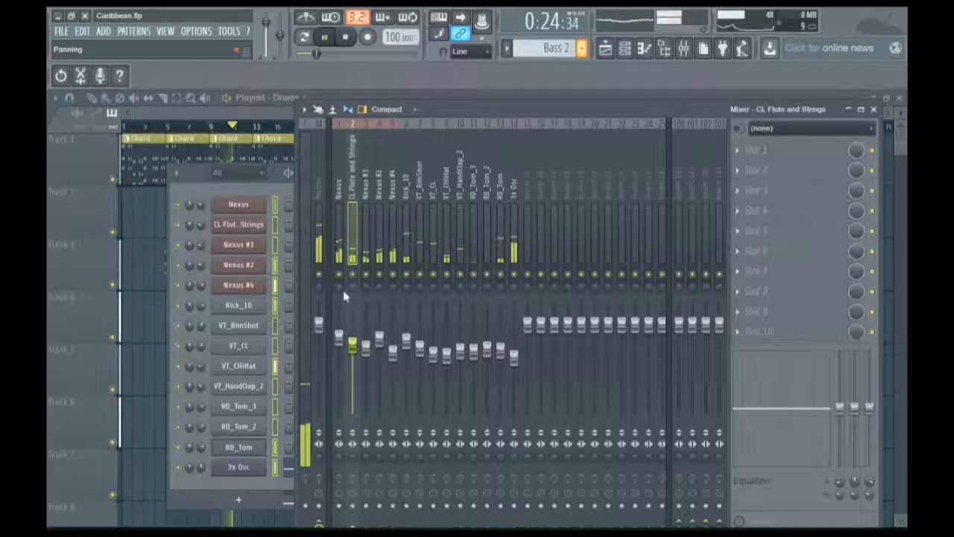
pyautogui.press('space')
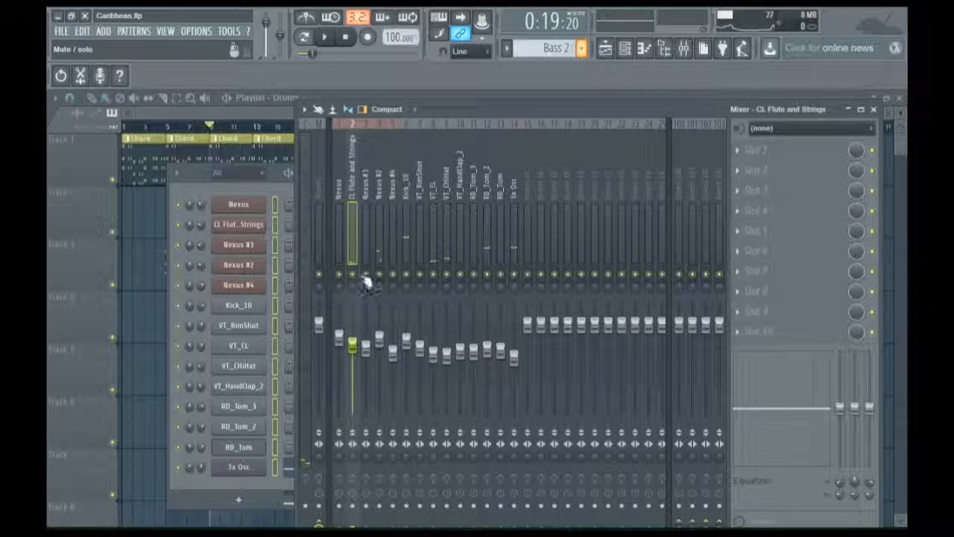
pyautogui.rightClick(366, 275)
pyautogui.click(378, 275)
pyautogui.press('space')
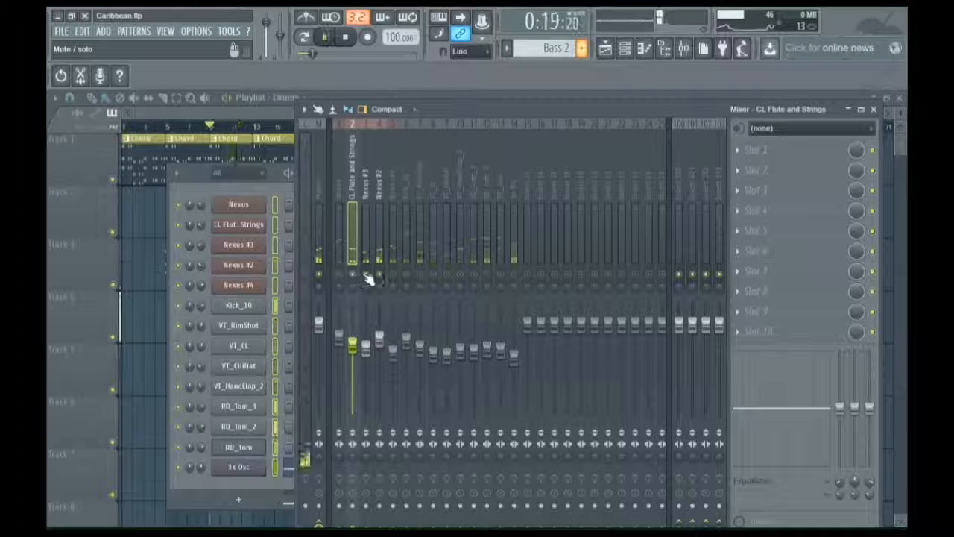
pyautogui.press('space')
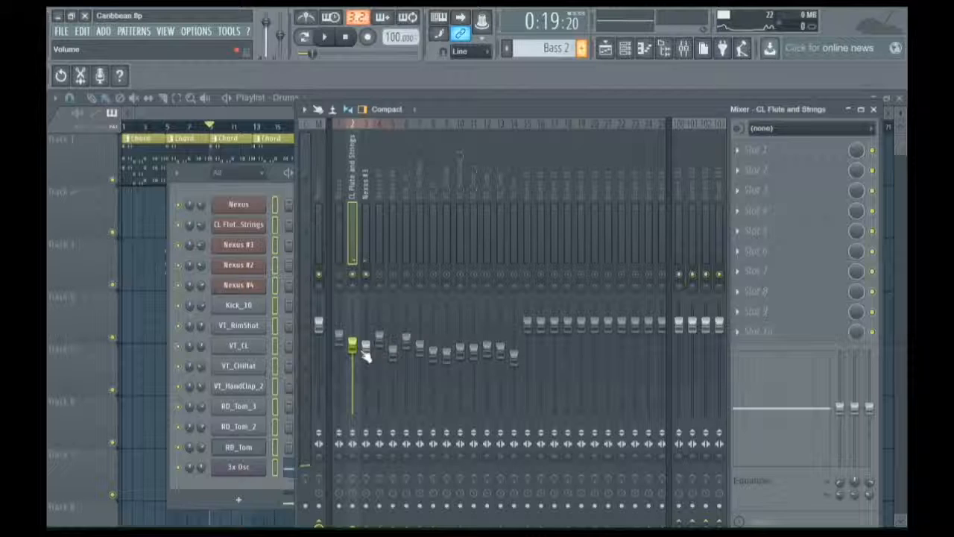
# Step: Set the CL Flute and Strings fader to about -5.8 dB and the Nexus #3 fader to about -5.7 dB while both play
pyautogui.press('space')
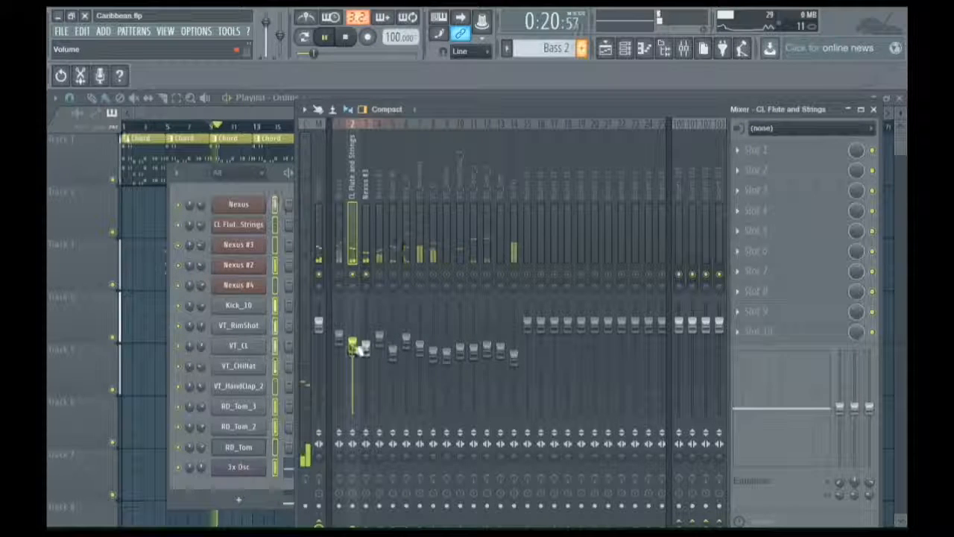
pyautogui.moveTo(358, 348); pyautogui.dragTo(358, 351)
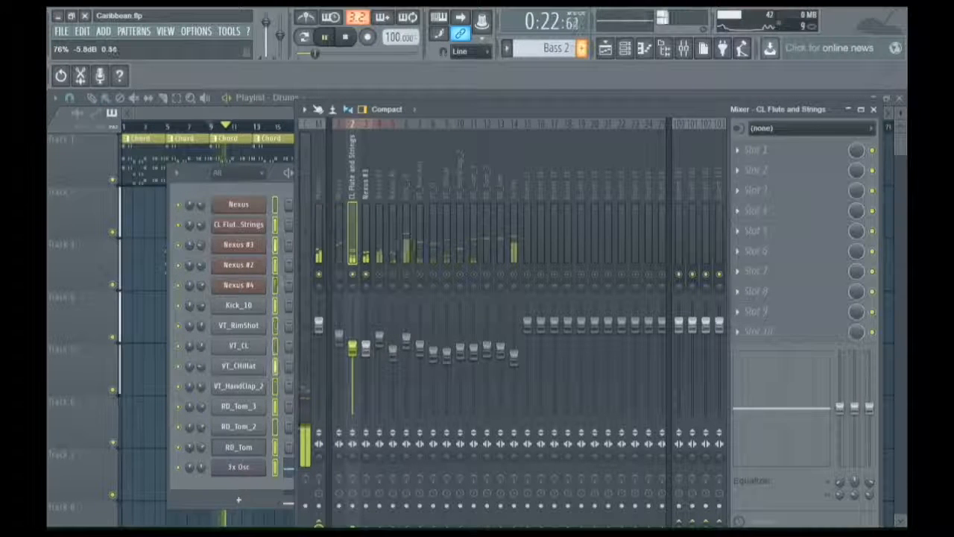
pyautogui.click(366, 347)
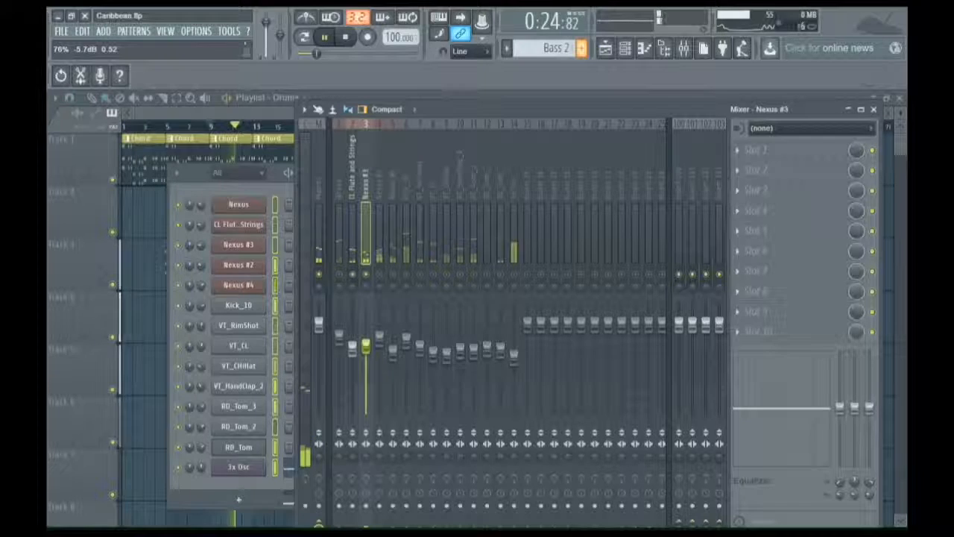
pyautogui.click(353, 352)
pyautogui.press('space')
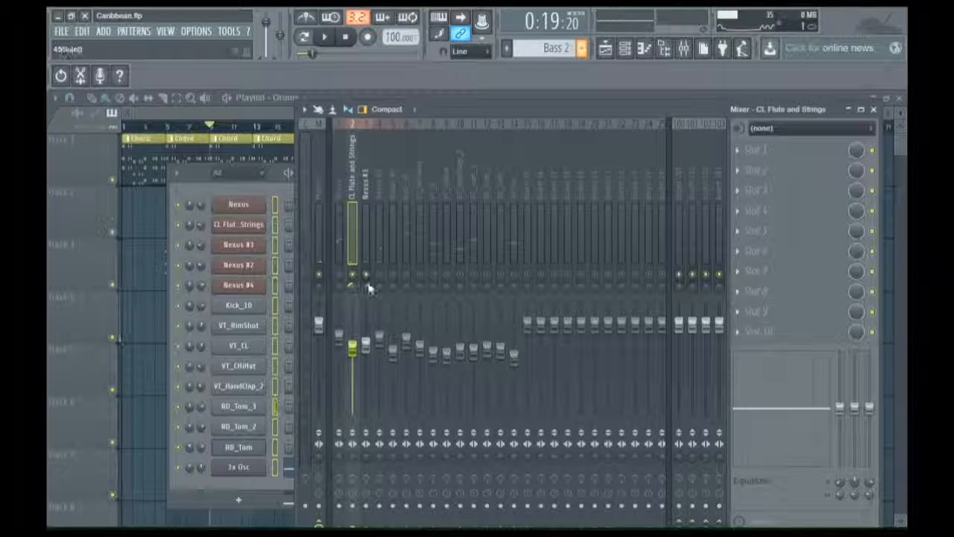
# Step: Pan Nexus #3 about 48% right and CL Flute and Strings to the left while listening to both
pyautogui.click(366, 281)
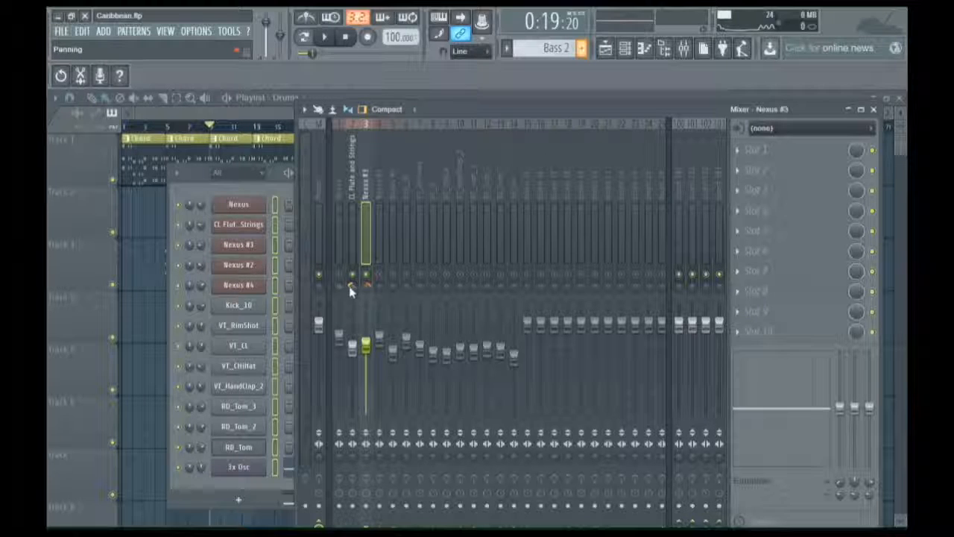
pyautogui.click(350, 290)
pyautogui.press('space')
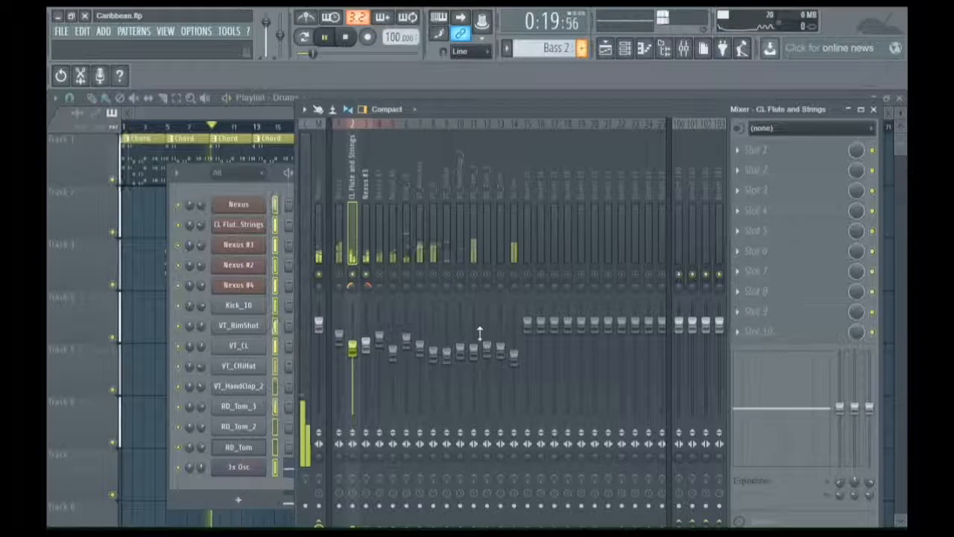
pyautogui.click(365, 288)
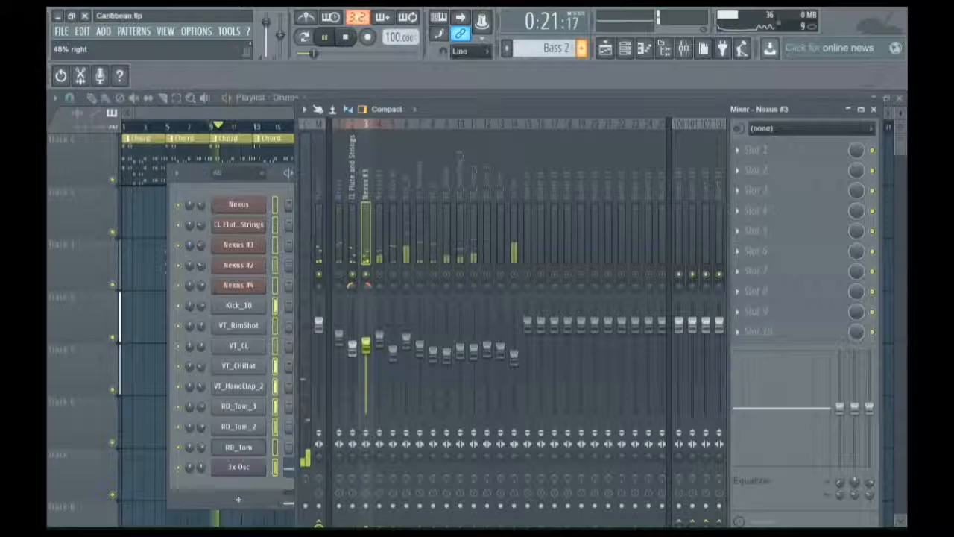
pyautogui.click(351, 289)
pyautogui.press('space')
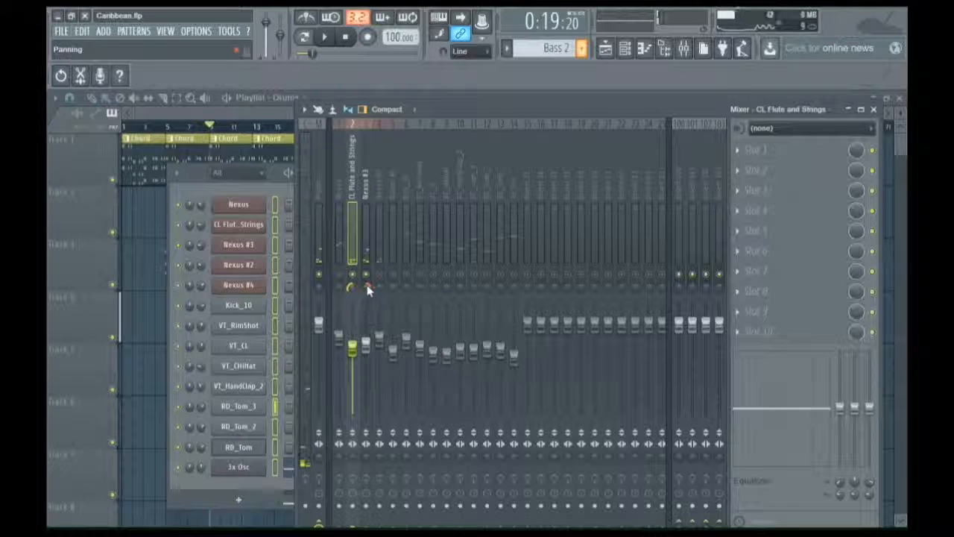
# Step: Widen the stereo spread by panning CL Flute and Strings about 85% left and Nexus #3 further right
pyautogui.click(364, 289)
pyautogui.click(352, 289)
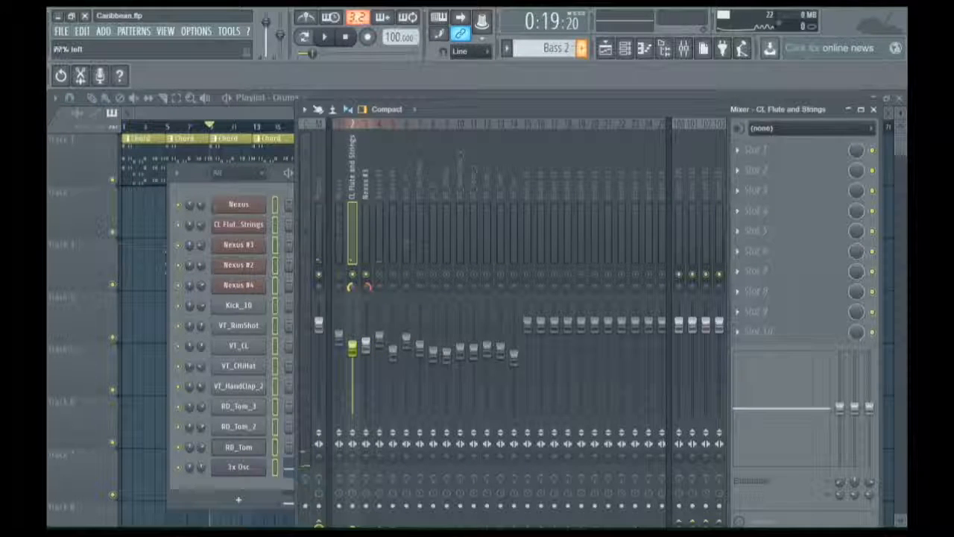
pyautogui.click(351, 287)
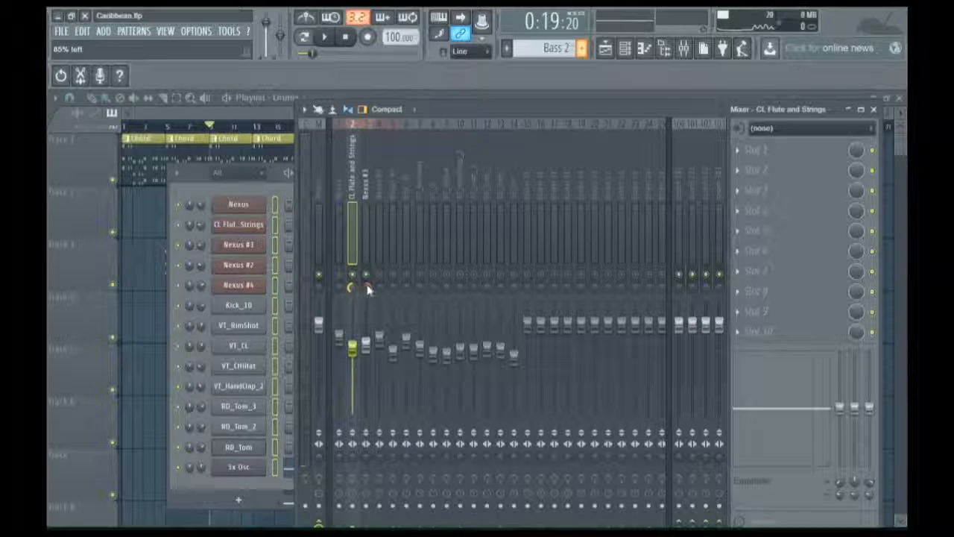
pyautogui.moveTo(366, 288); pyautogui.dragTo(366, 261)
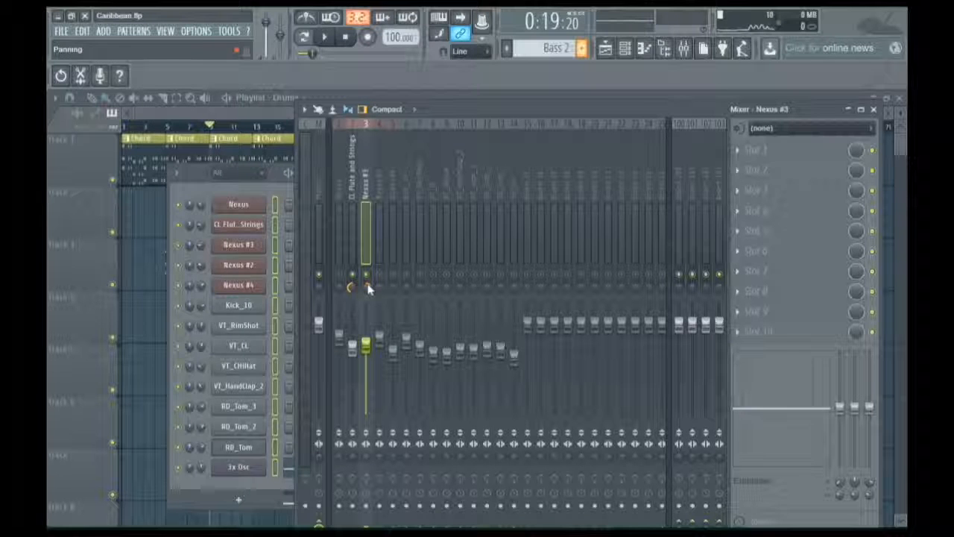
pyautogui.press('space')
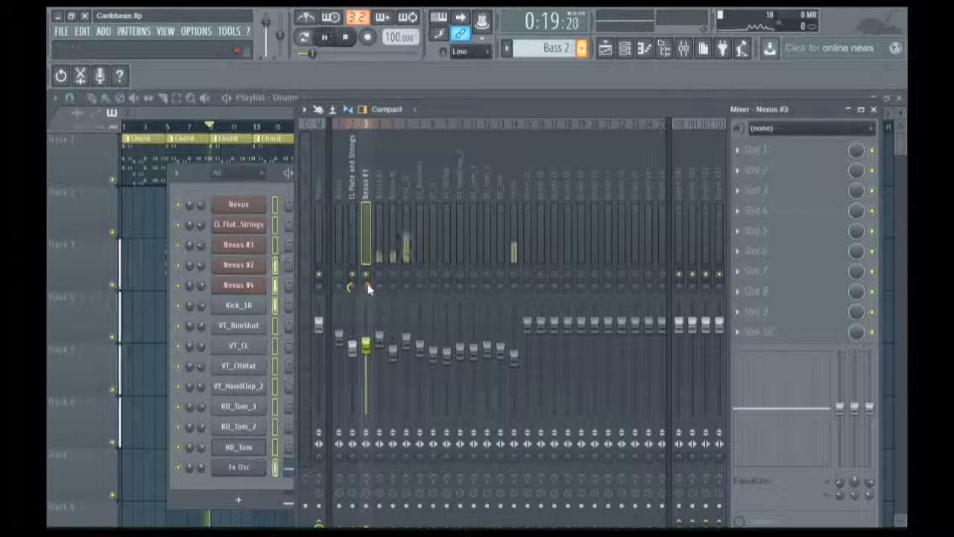
pyautogui.click(368, 288)
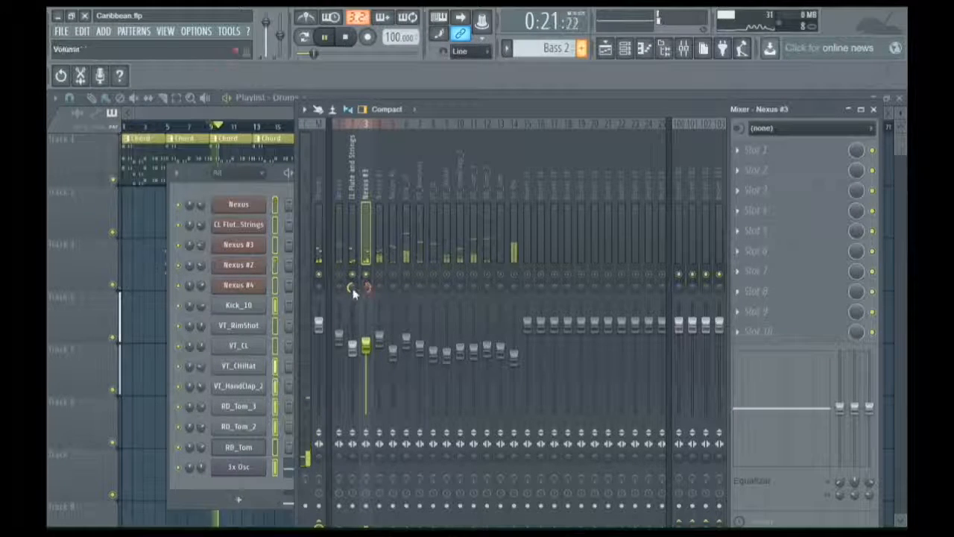
pyautogui.click(351, 283)
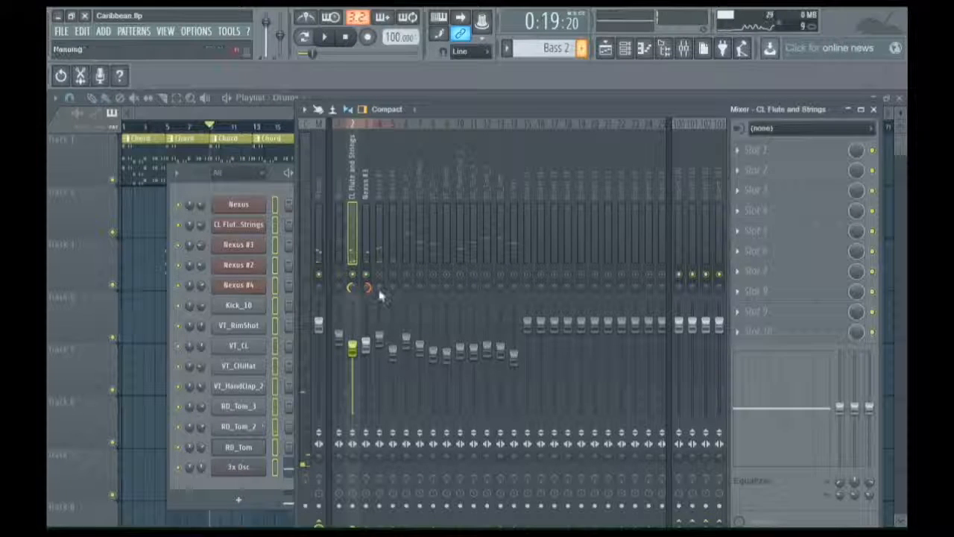
# Step: Add the Nexus track to the soloed tracks and pan it about 28% left
pyautogui.click(340, 276)
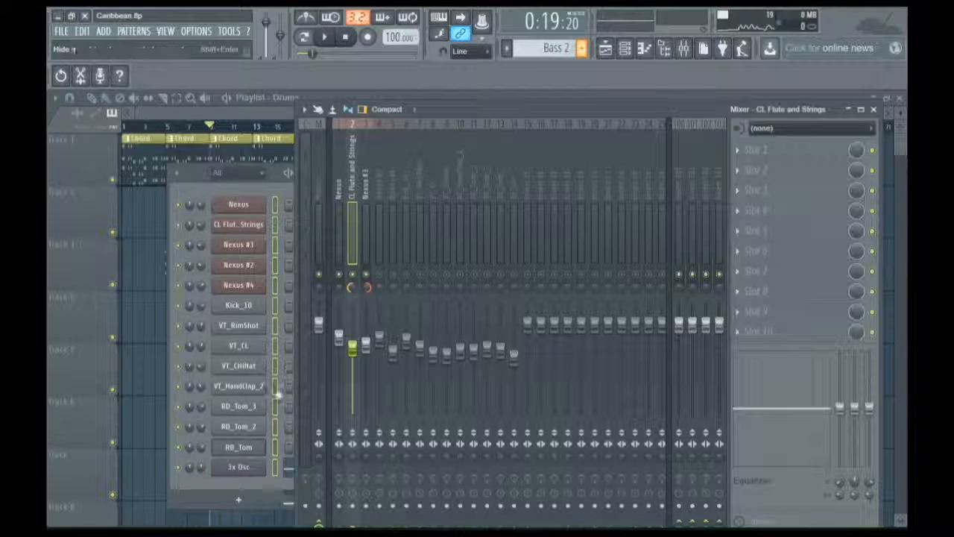
pyautogui.press('space')
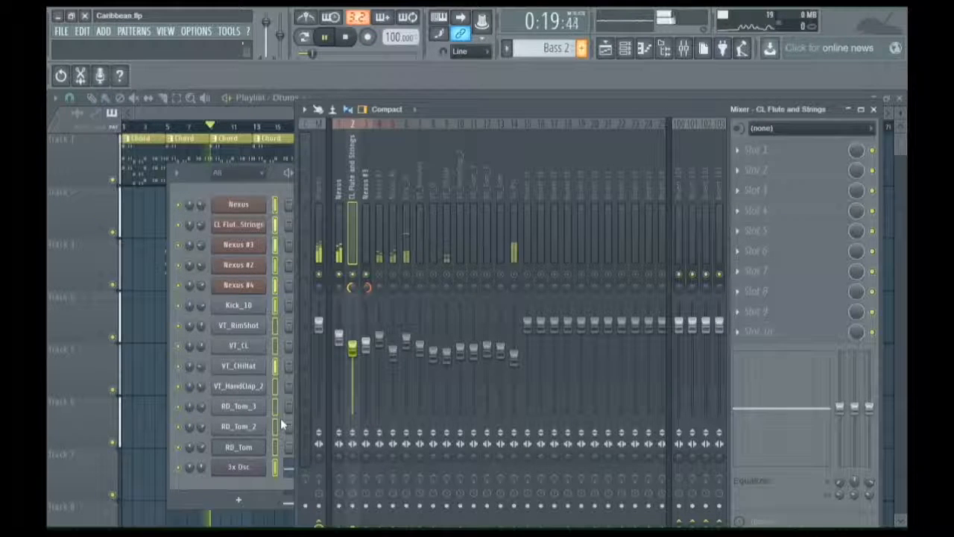
pyautogui.click(340, 290)
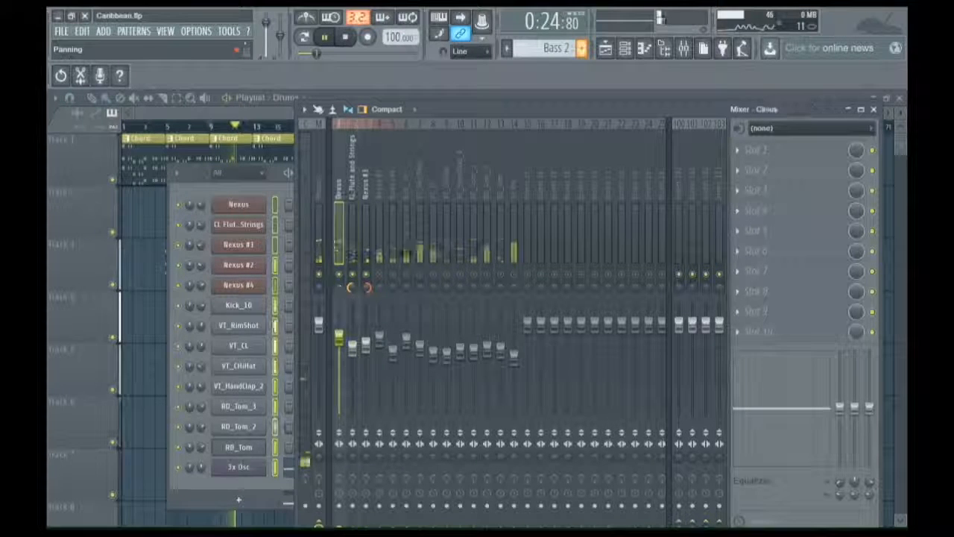
pyautogui.moveTo(340, 289); pyautogui.dragTo(341, 290)
pyautogui.press('space')
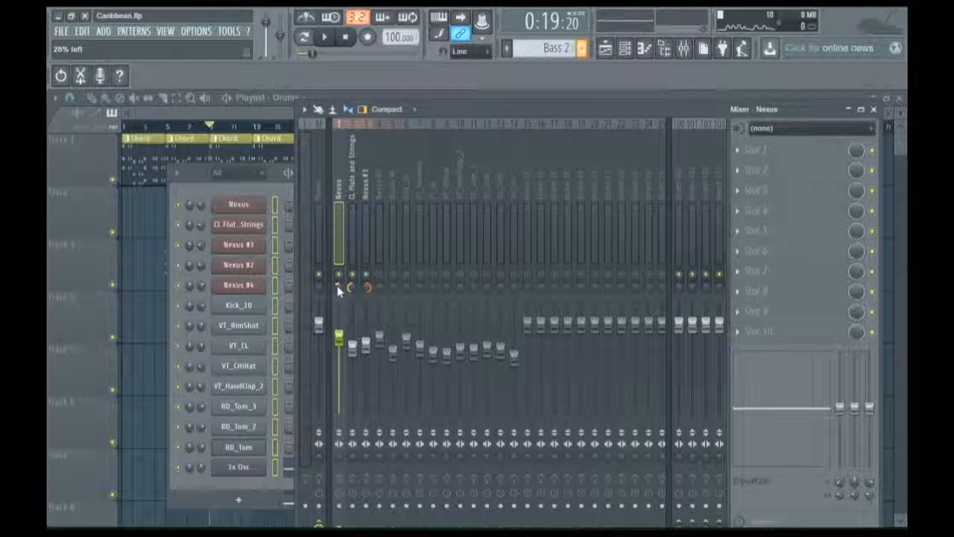
pyautogui.moveTo(337, 285); pyautogui.dragTo(339, 289)
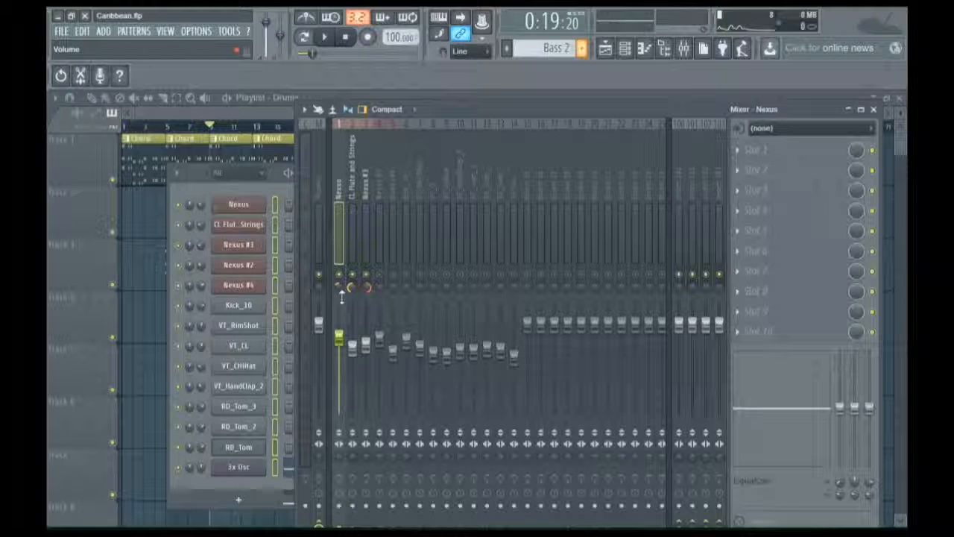
# Step: Play the soloed tracks with Nexus #2 included and pan Nexus #2 about 25% right
pyautogui.press('space')
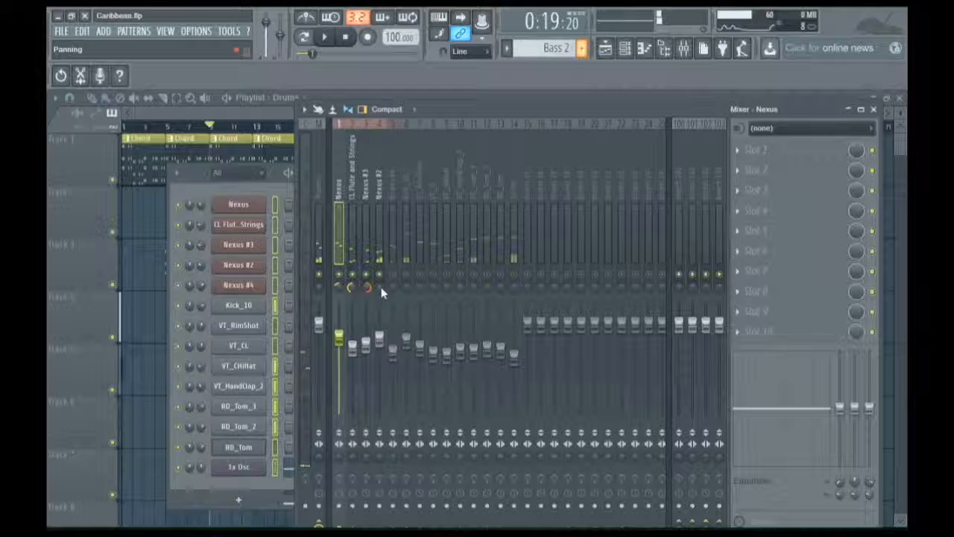
pyautogui.click(381, 288)
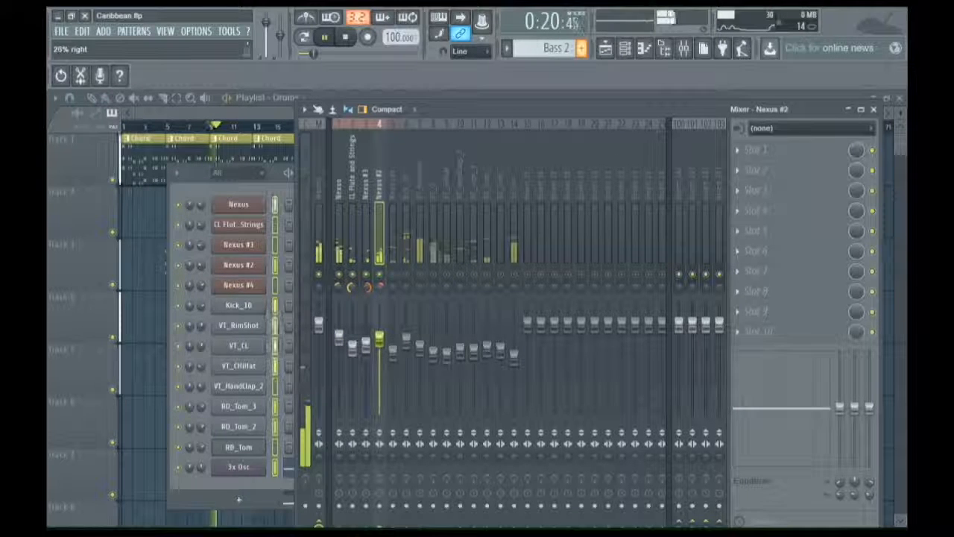
pyautogui.press('space')
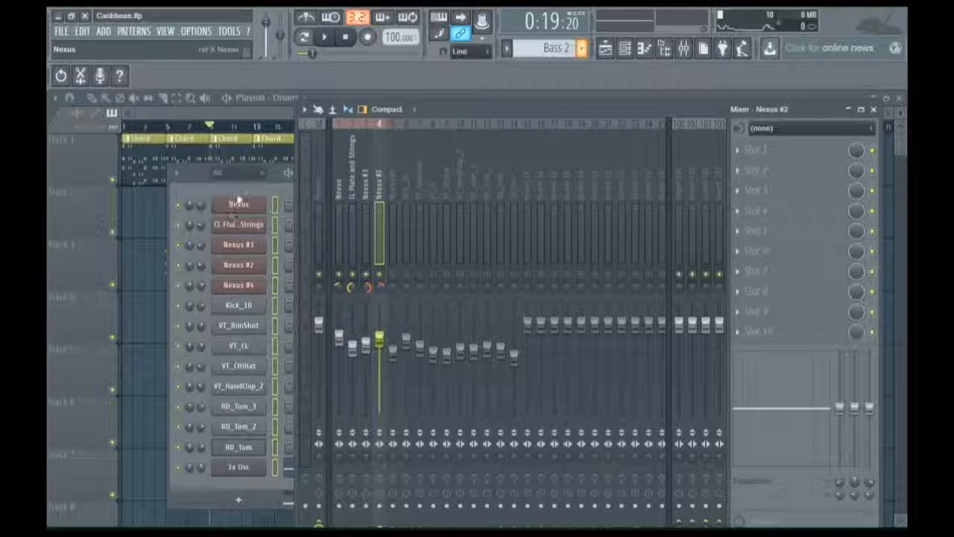
# Step: Audition the Nexus and Nexus #2 tracks in solo, and pan Nexus #2 slightly further right
pyautogui.click(338, 203)
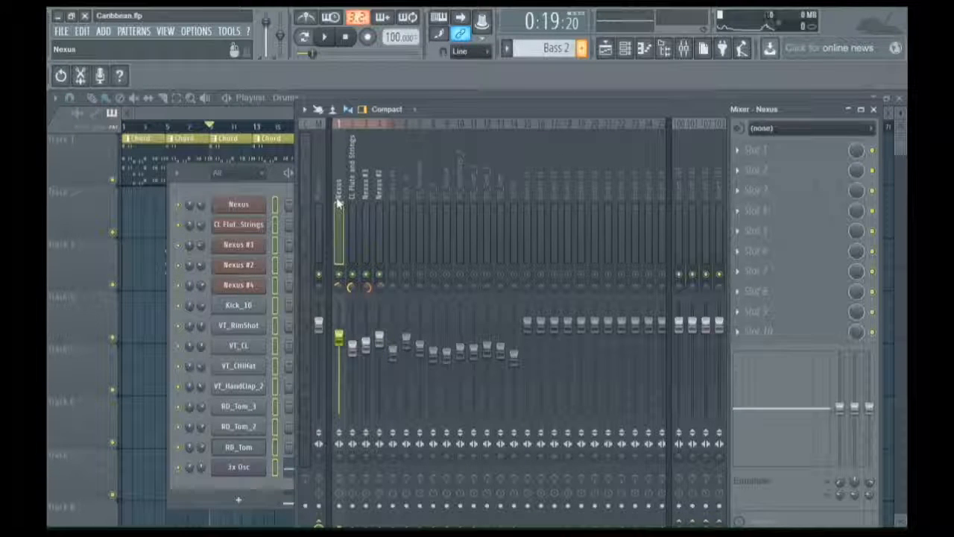
pyautogui.press('space')
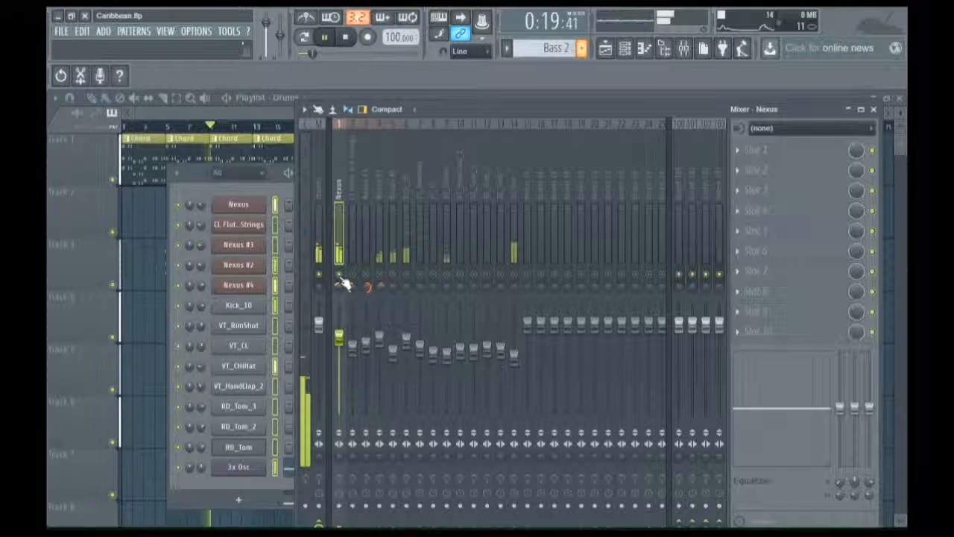
pyautogui.press('space')
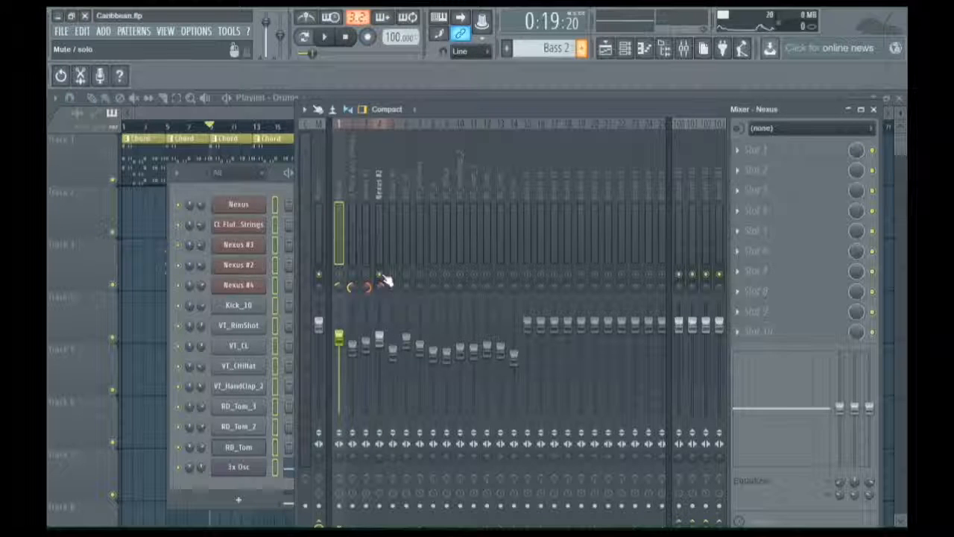
pyautogui.press('space')
pyautogui.press('space')
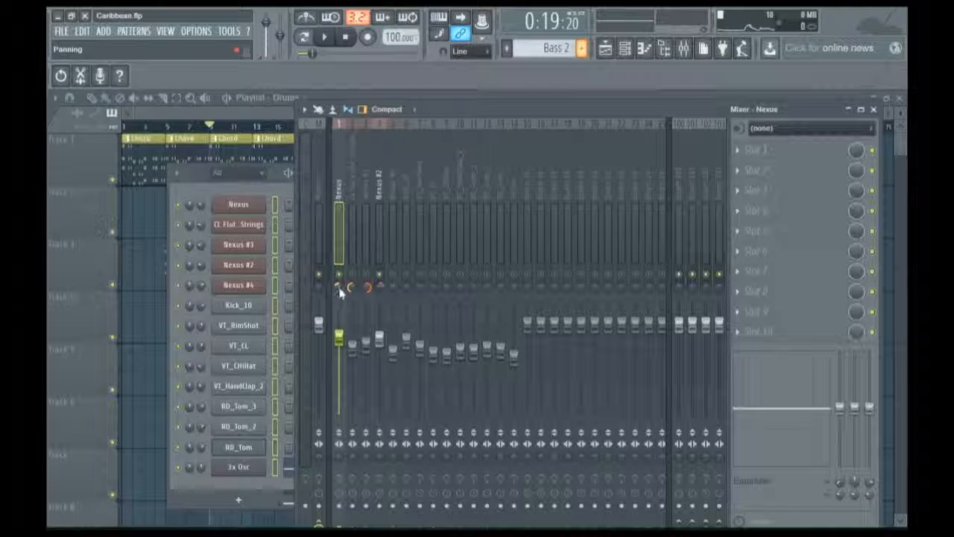
pyautogui.click(380, 289)
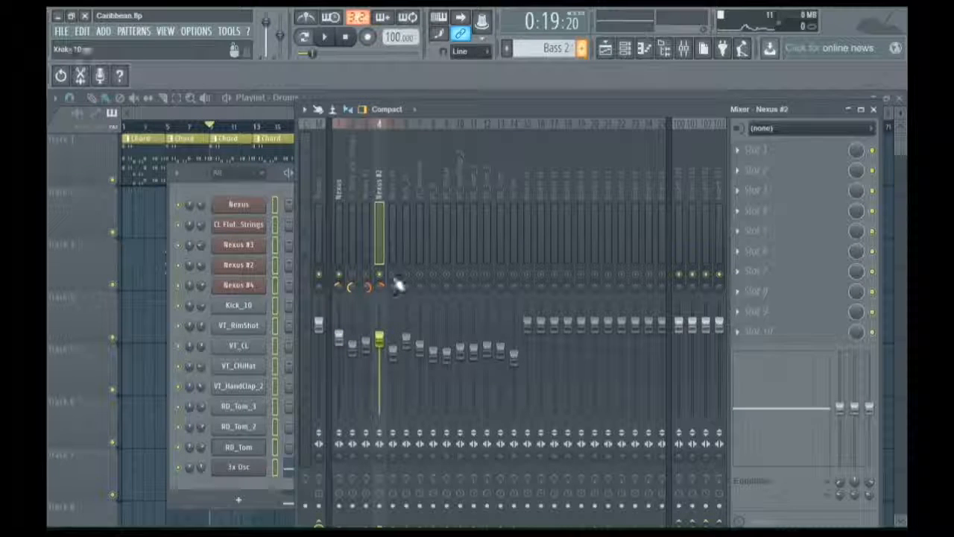
# Step: Play the soloed Nexus and Nexus #2 tracks and fine-tune the Nexus track's left panning
pyautogui.press('space')
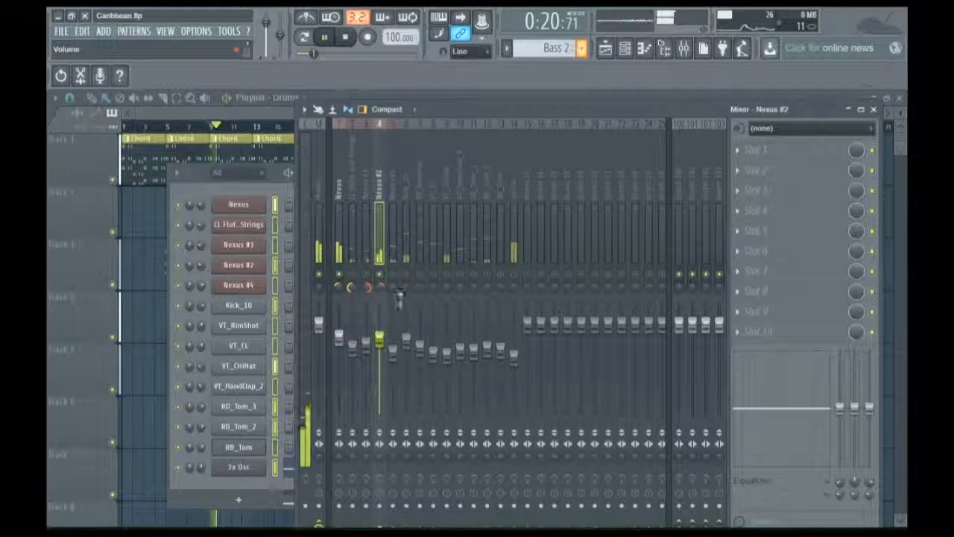
pyautogui.click(339, 290)
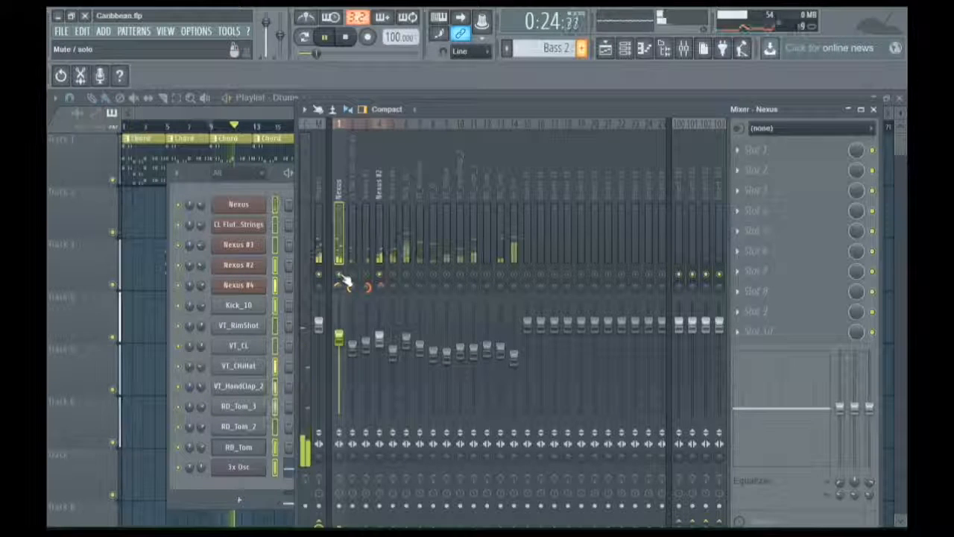
pyautogui.press('space')
# Step: Compare the melody tracks in solo, restore all mixer tracks and play the full mix
pyautogui.click(367, 275)
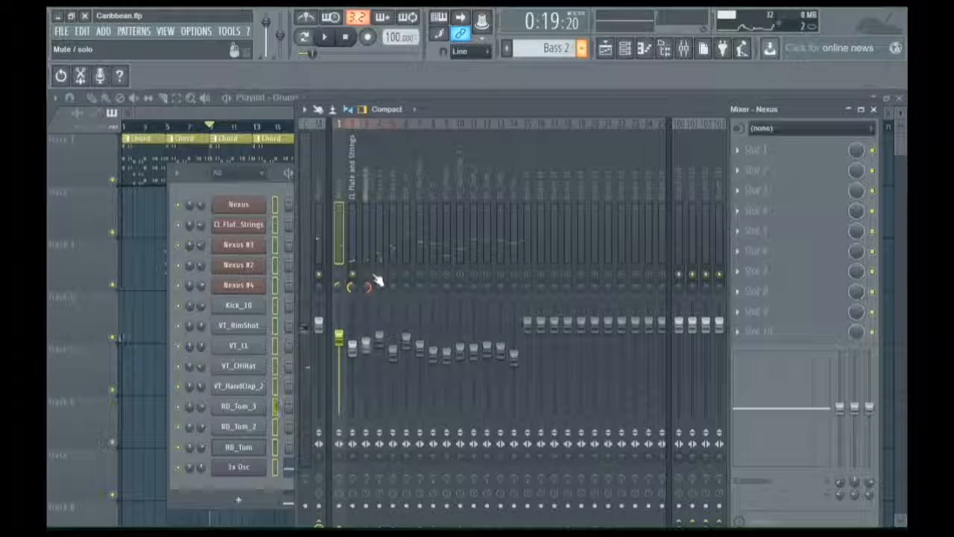
pyautogui.click(341, 275)
pyautogui.rightClick(368, 275)
pyautogui.click(367, 275)
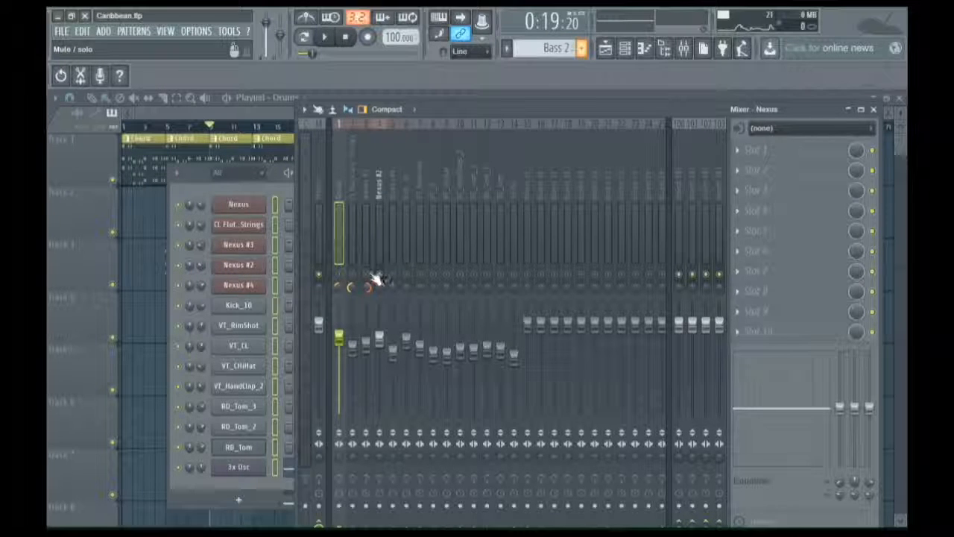
pyautogui.rightClick(365, 275)
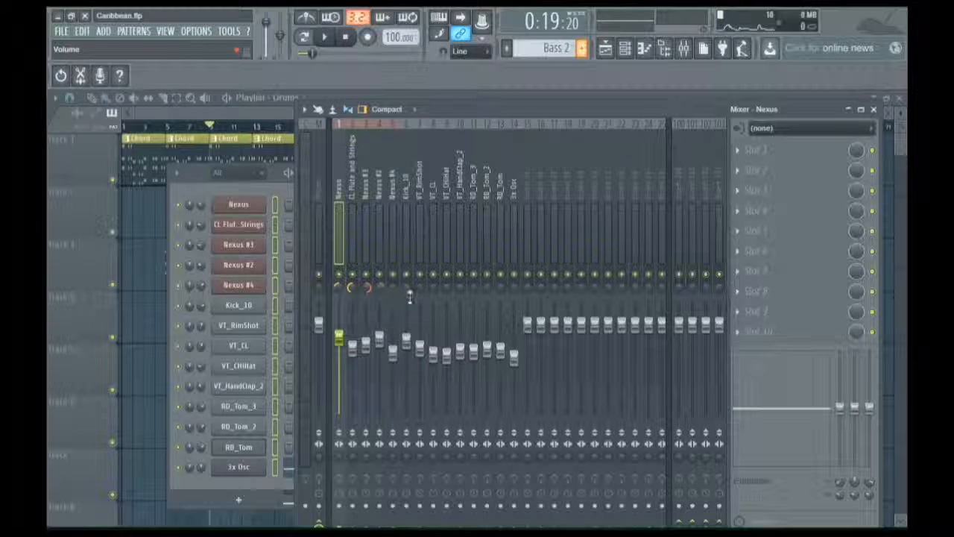
pyautogui.press('space')
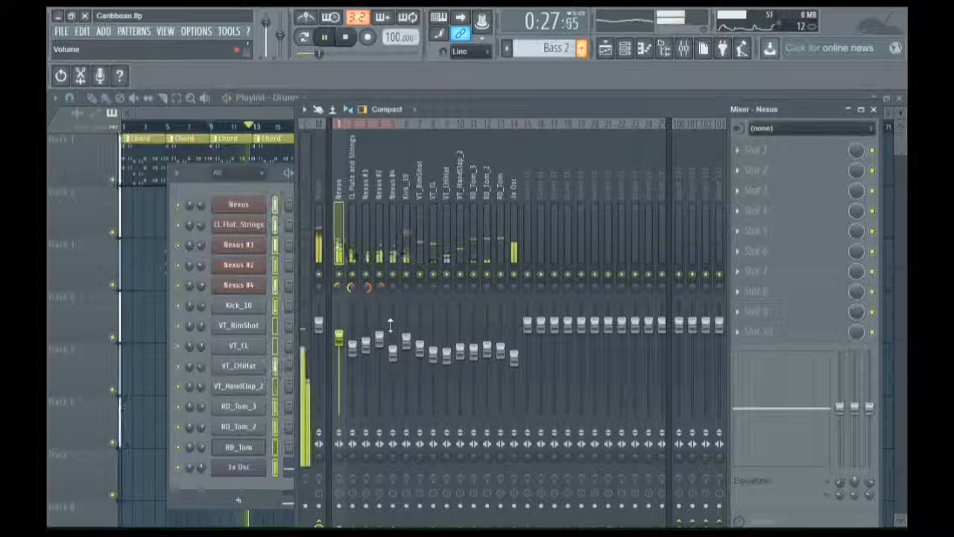
# Step: Solo the Nexus #4 track during playback and pan it about 27% right
pyautogui.rightClick(393, 274)
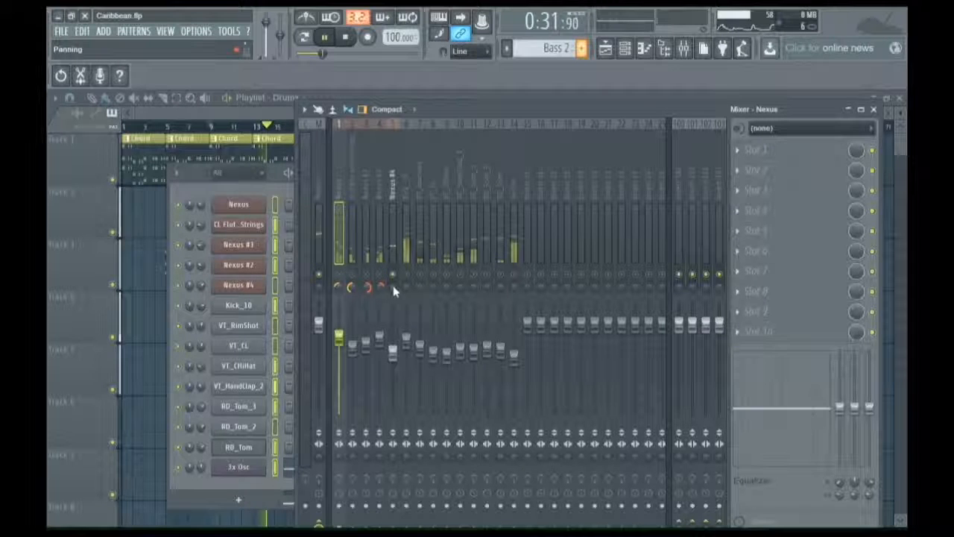
pyautogui.click(393, 285)
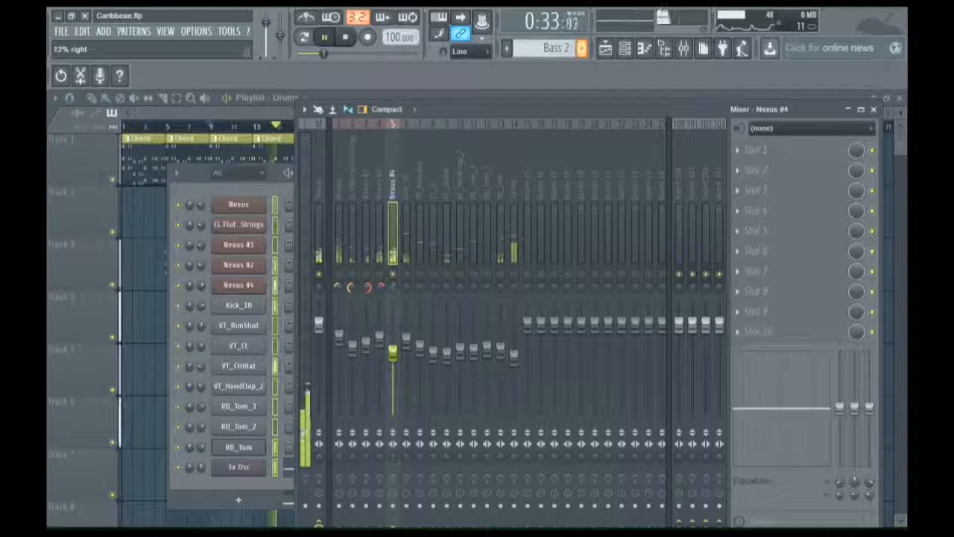
pyautogui.click(246, 284)
pyautogui.click(552, 121)
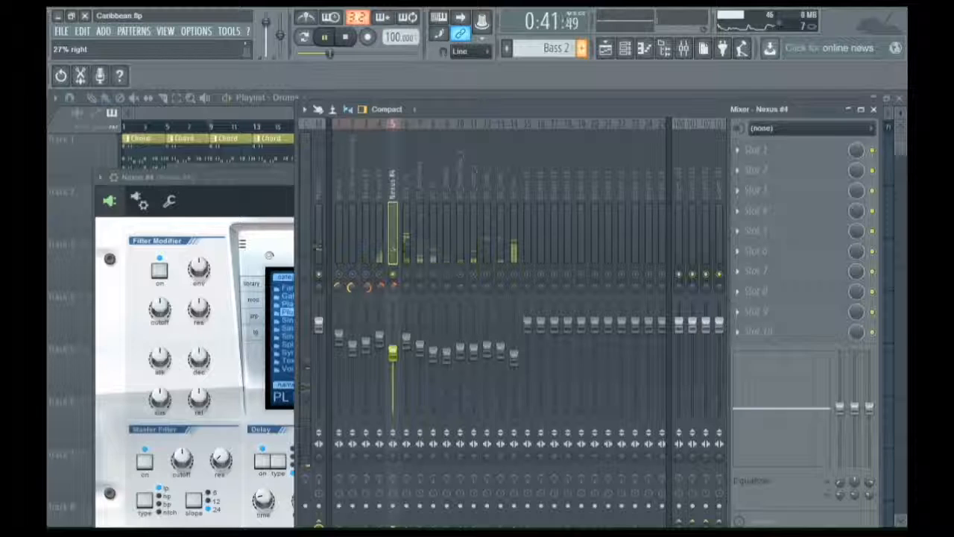
pyautogui.moveTo(392, 296)
pyautogui.mouseDown()
pyautogui.moveTo(391, 264)
pyautogui.moveTo(388, 289)
pyautogui.mouseUp()
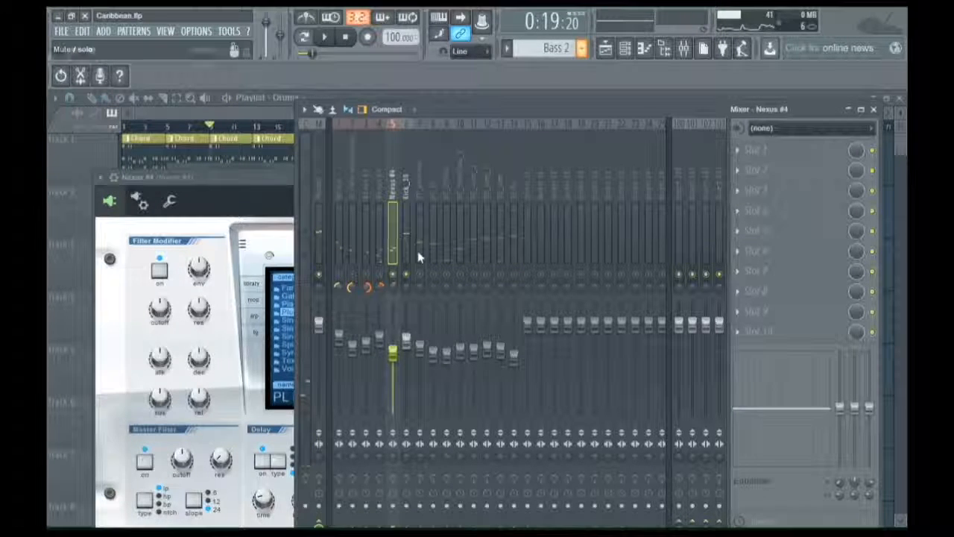
# Step: Narrow the stereo separation of the Kick_10 and 3x Osc tracks toward mono and lower the 3x Osc level slightly
pyautogui.click(380, 274)
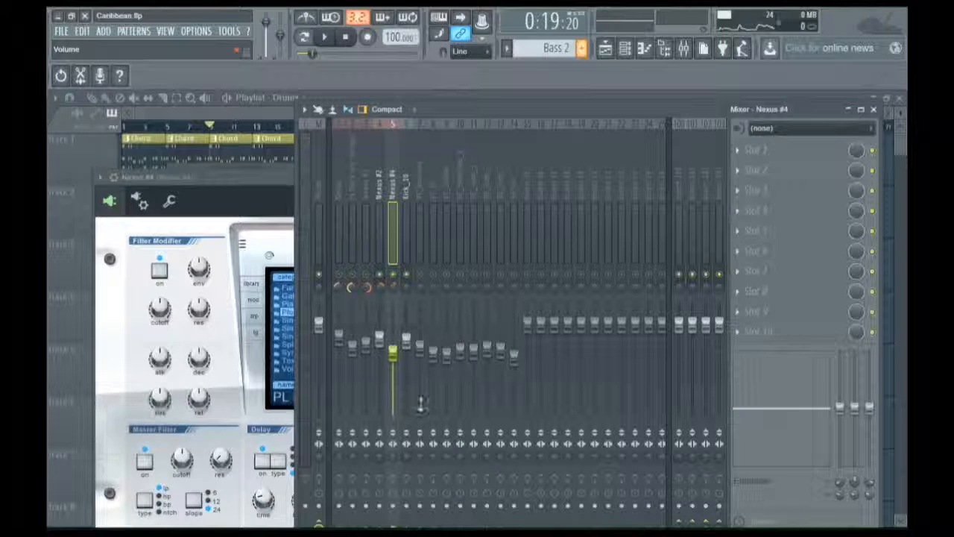
pyautogui.click(408, 457)
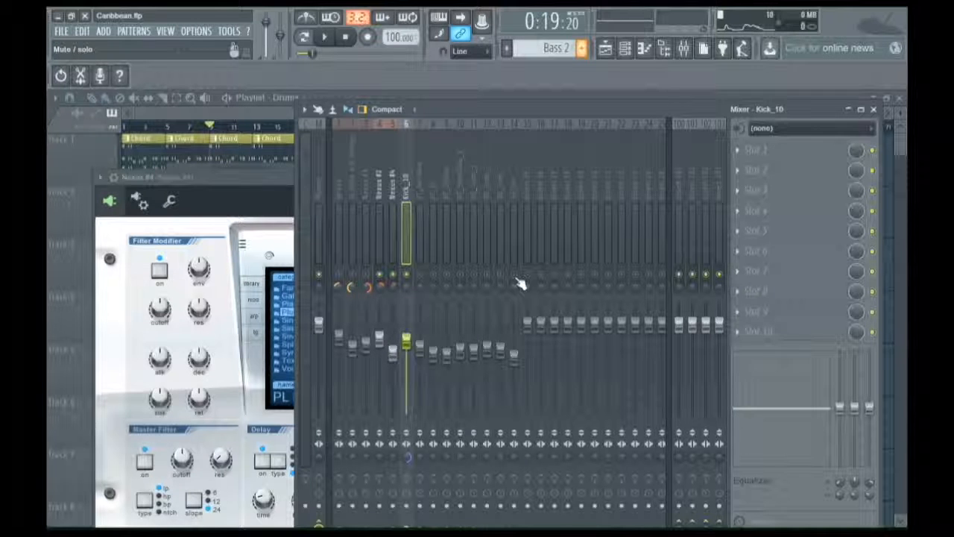
pyautogui.click(514, 195)
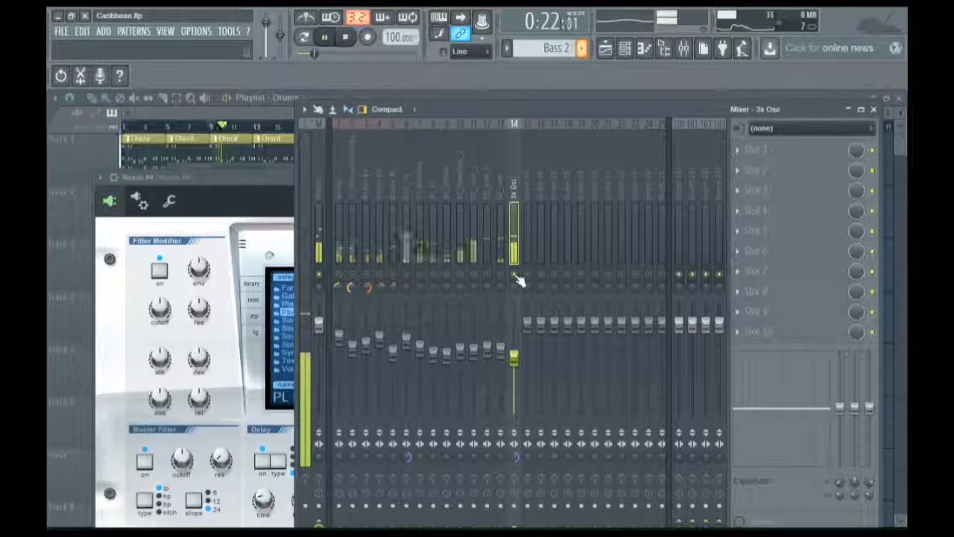
pyautogui.moveTo(513, 358); pyautogui.dragTo(513, 362)
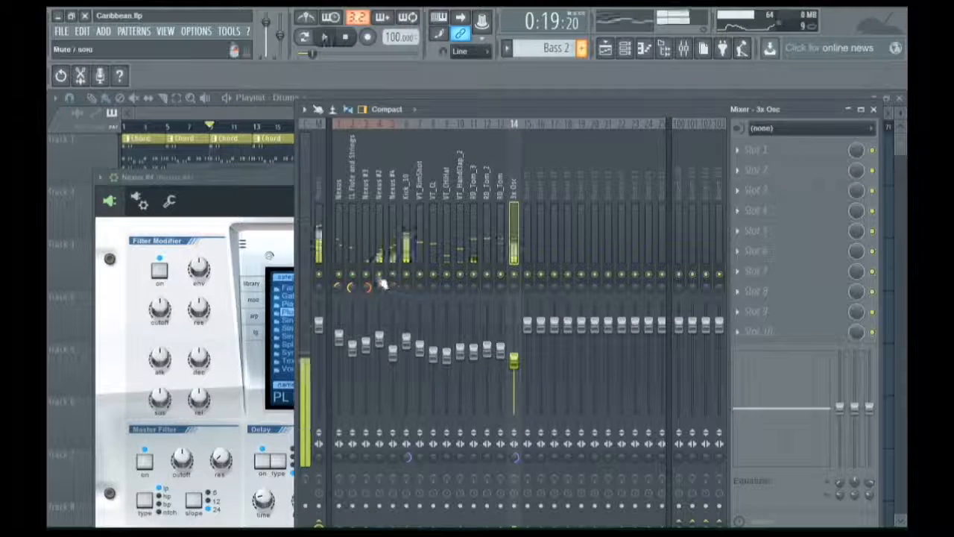
# Step: Pan VT_RimShot slightly left and VT_CL about 13% right, lower VT_CL slightly and raise VT_RimShot to about -5.4 dB
pyautogui.press('space')
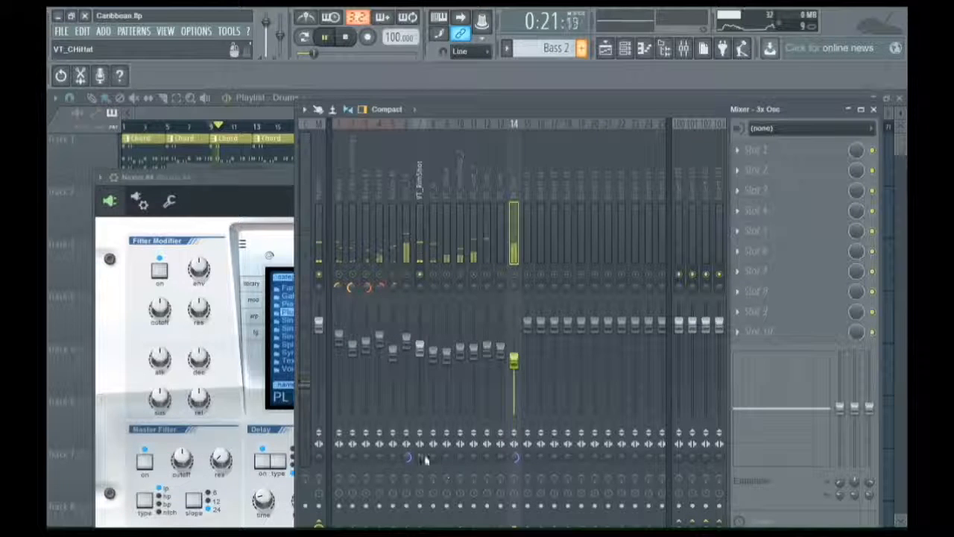
pyautogui.click(420, 287)
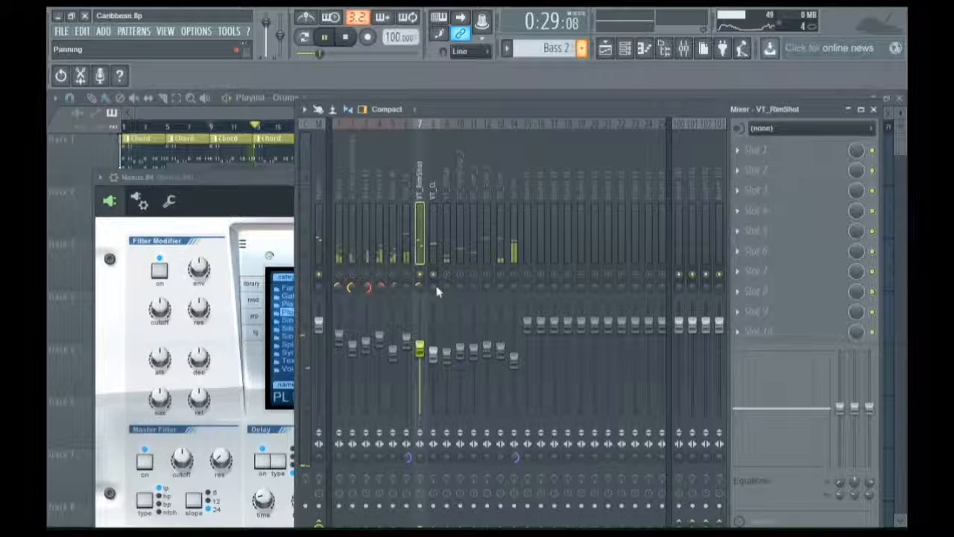
pyautogui.click(436, 290)
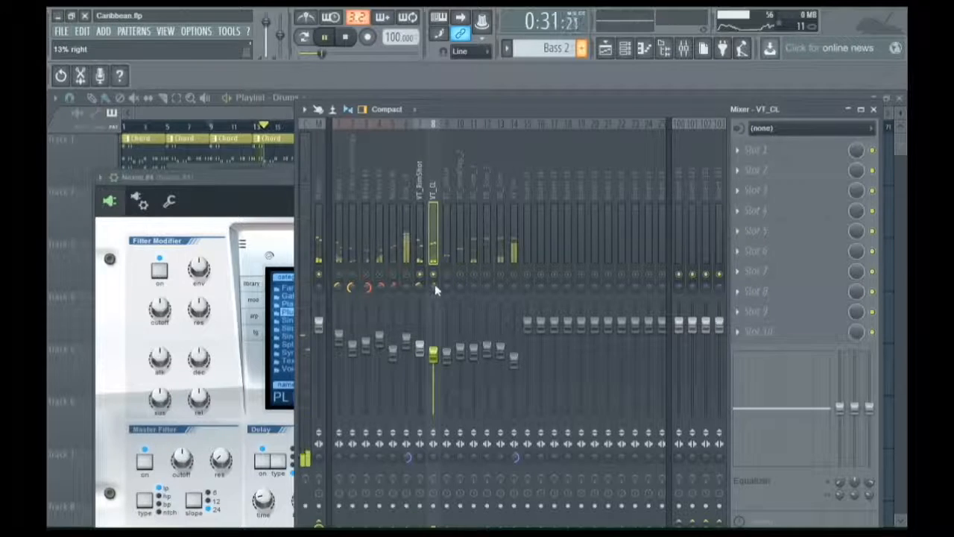
pyautogui.click(420, 289)
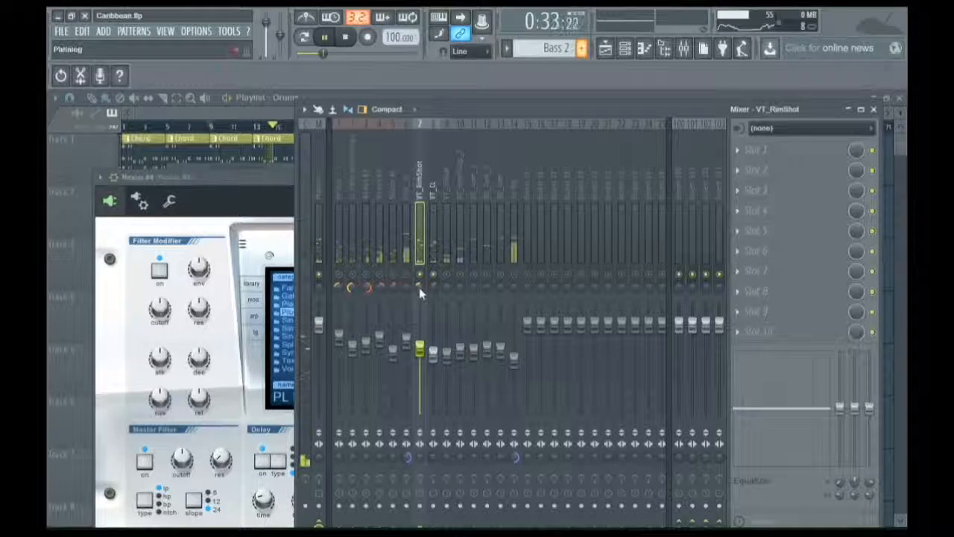
pyautogui.moveTo(435, 355)
pyautogui.mouseDown()
pyautogui.moveTo(437, 345)
pyautogui.moveTo(436, 359)
pyautogui.mouseUp()
pyautogui.click(419, 344)
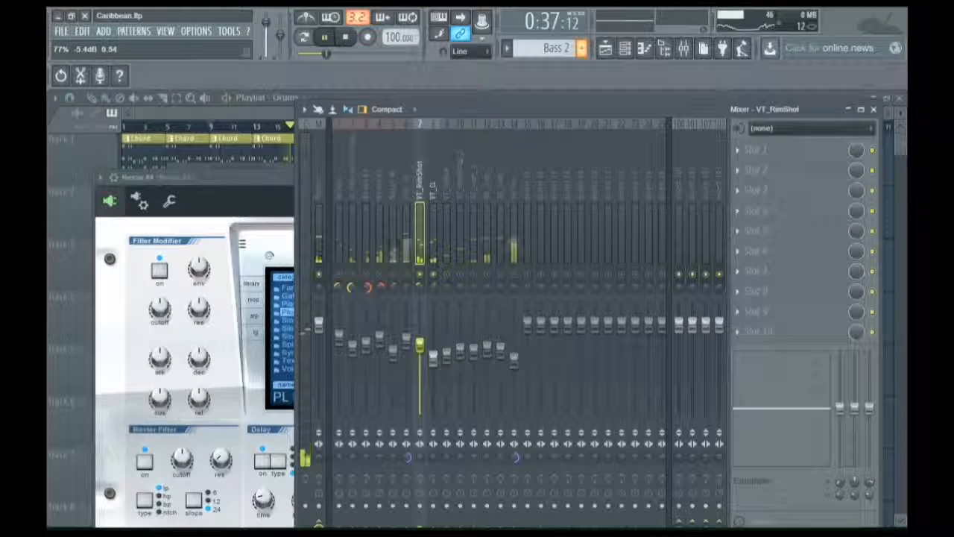
# Step: Pan VT_CHiHat to the right, adjust VT_HandClap_2's panning and lower VT_HandClap_2 to about -8.7 dB
pyautogui.click(449, 284)
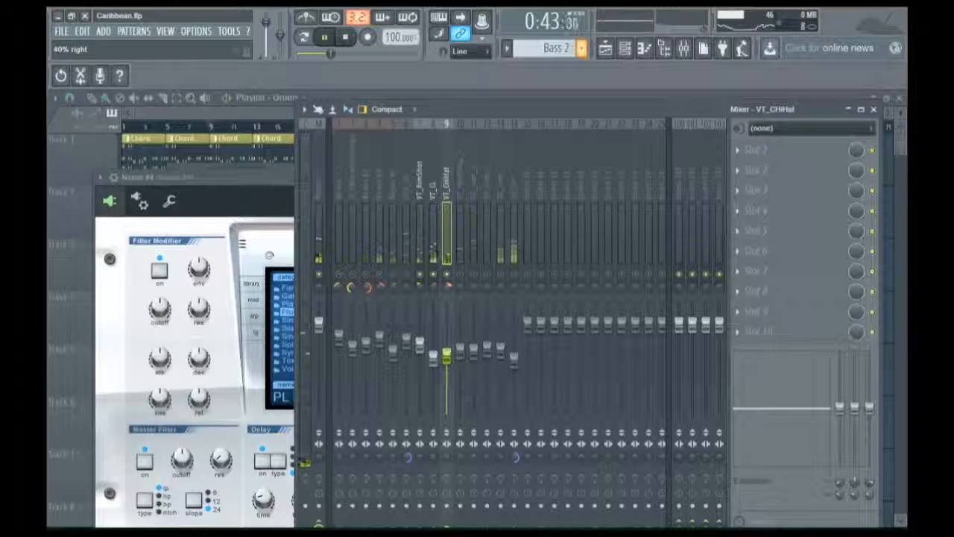
pyautogui.click(460, 284)
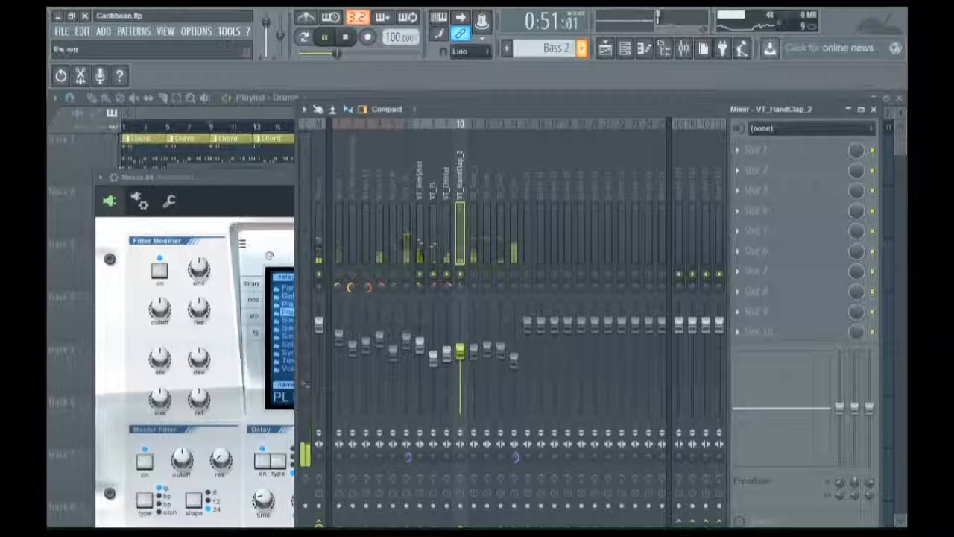
pyautogui.moveTo(460, 351); pyautogui.dragTo(461, 357)
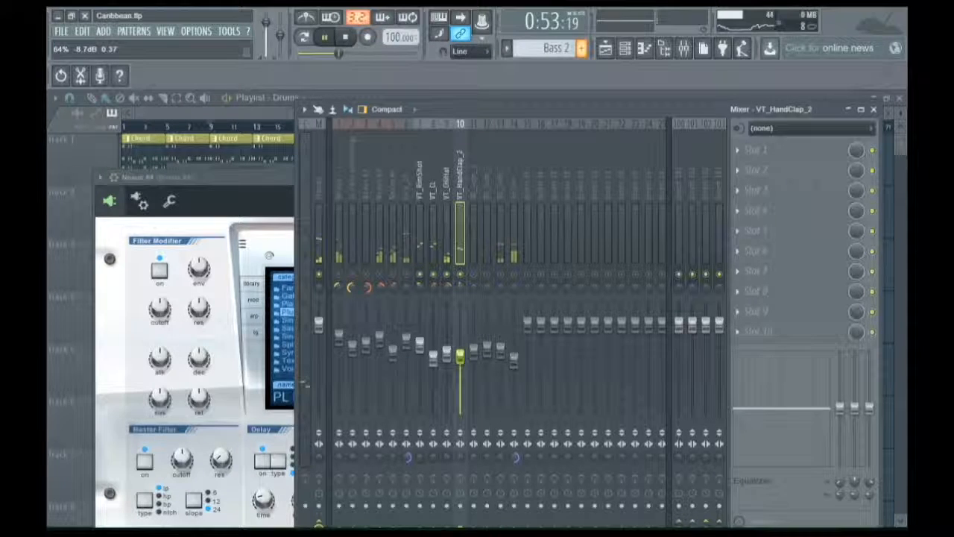
# Step: Audition the drum tracks in solo together with different combinations of 3x Osc, Nexus, Nexus #2 and RD_Tom_3
pyautogui.click(514, 275)
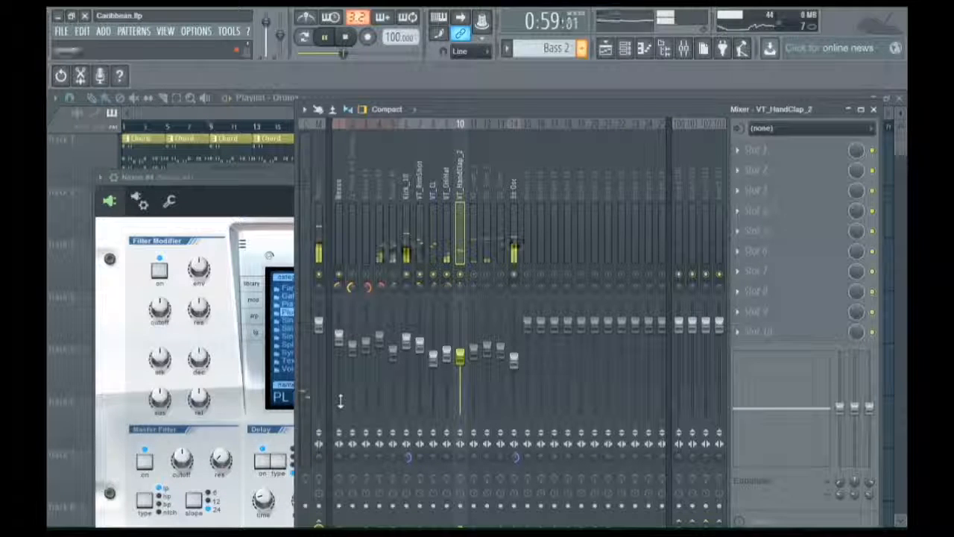
pyautogui.click(381, 275)
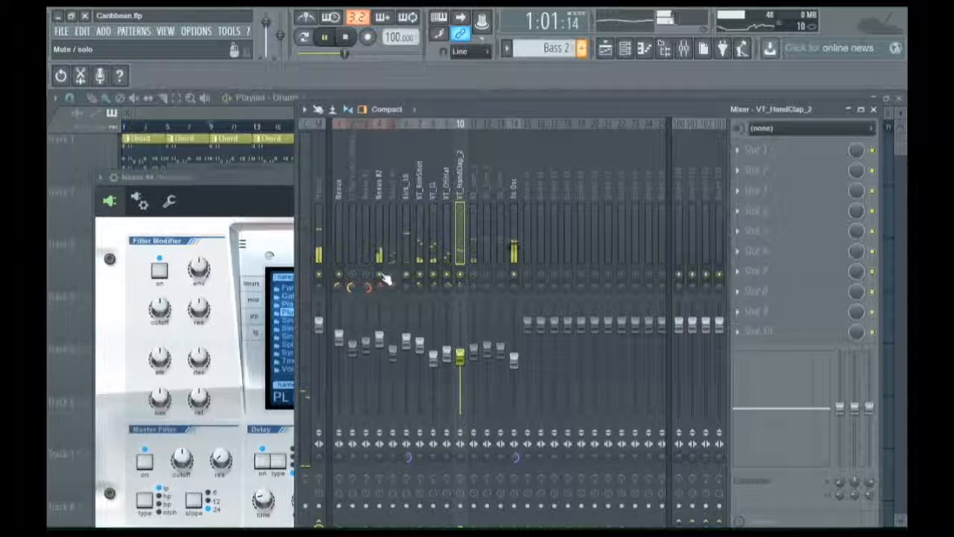
pyautogui.click(379, 339)
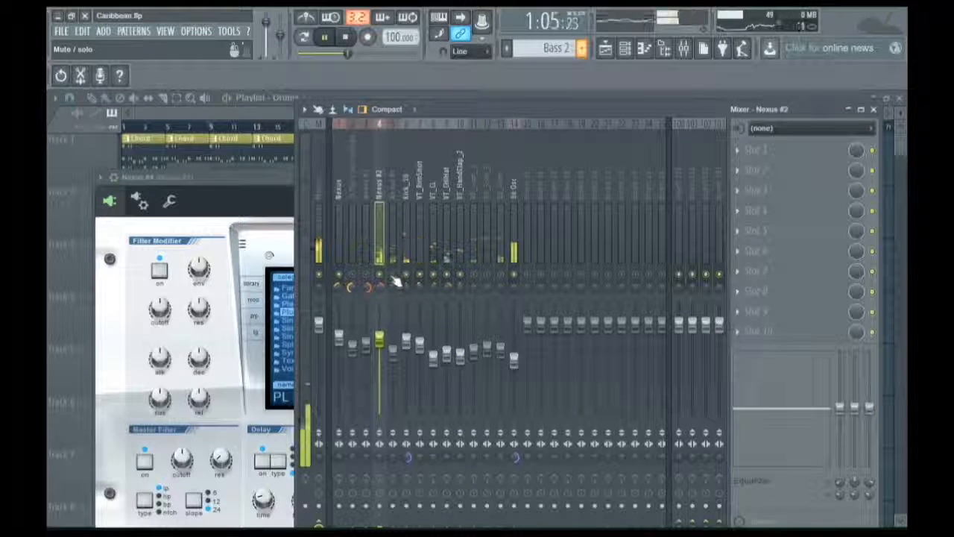
pyautogui.click(474, 275)
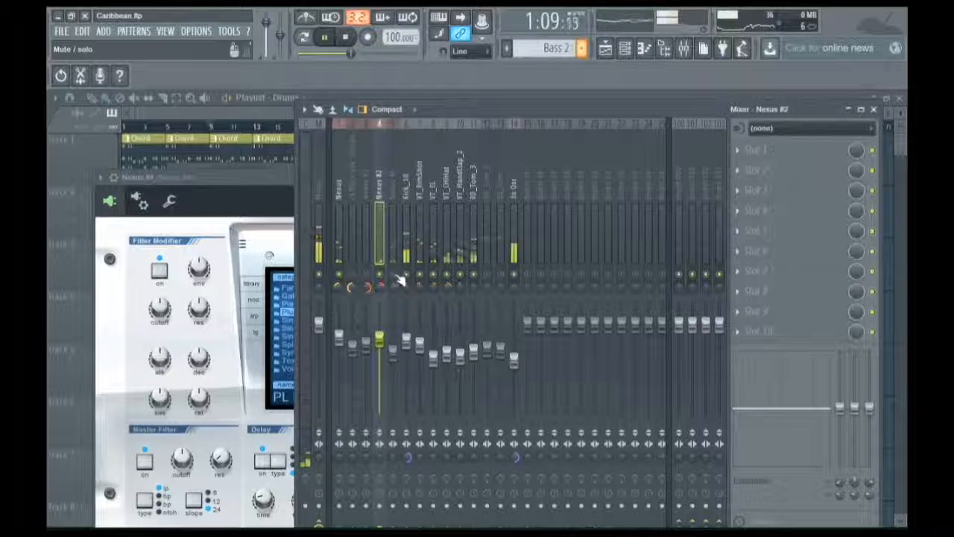
pyautogui.click(341, 275)
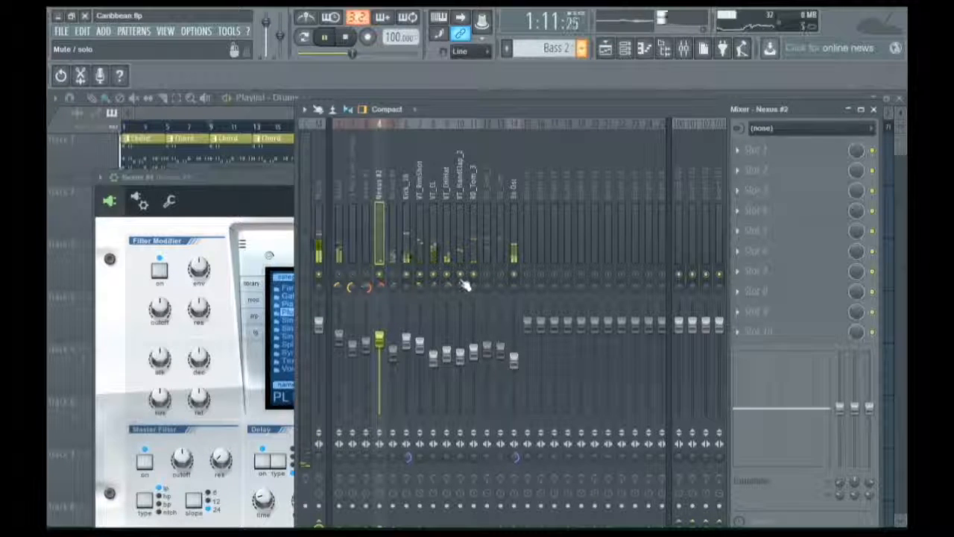
pyautogui.click(515, 274)
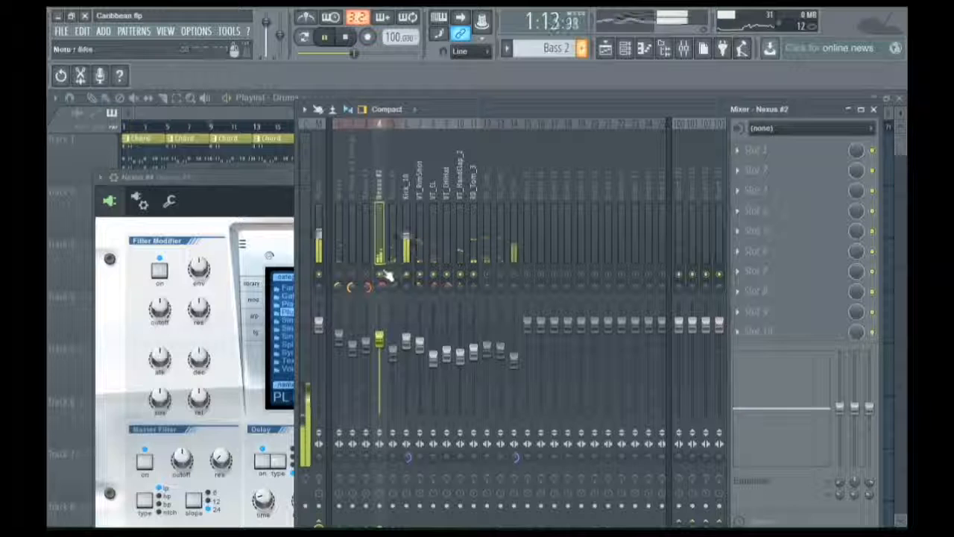
pyautogui.click(341, 275)
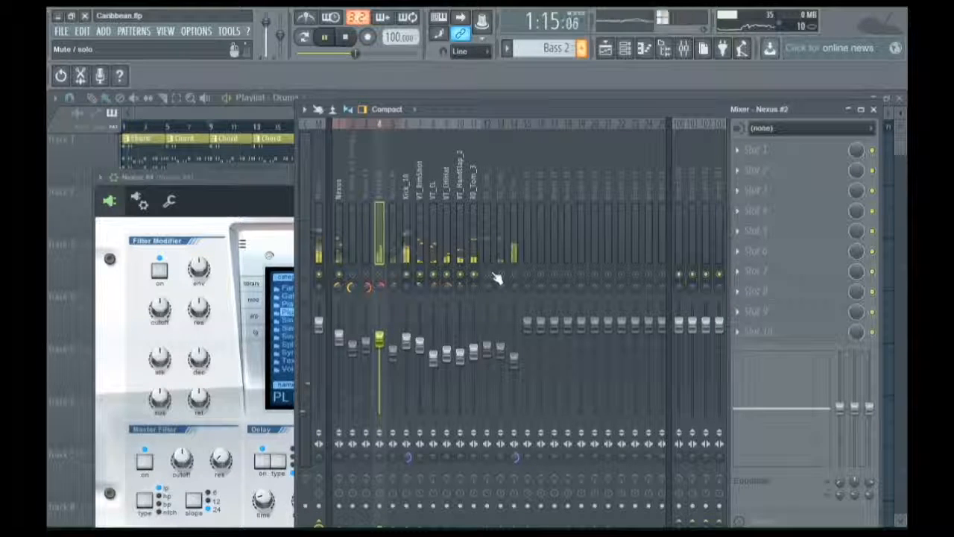
# Step: Add RD_Tom_2 and RD_Tom to the soloed tracks, and pan RD_Tom_3 left and RD_Tom right
pyautogui.click(486, 274)
pyautogui.click(499, 275)
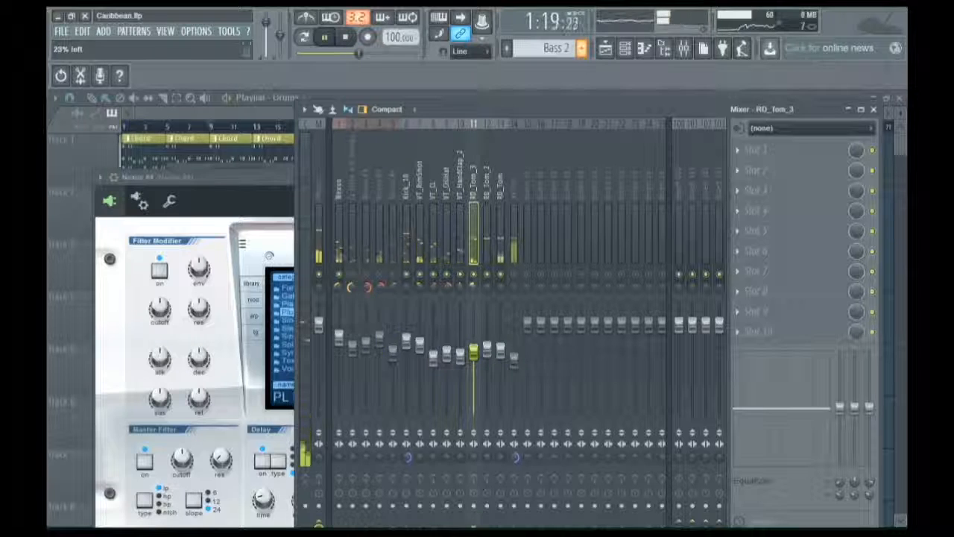
pyautogui.click(486, 239)
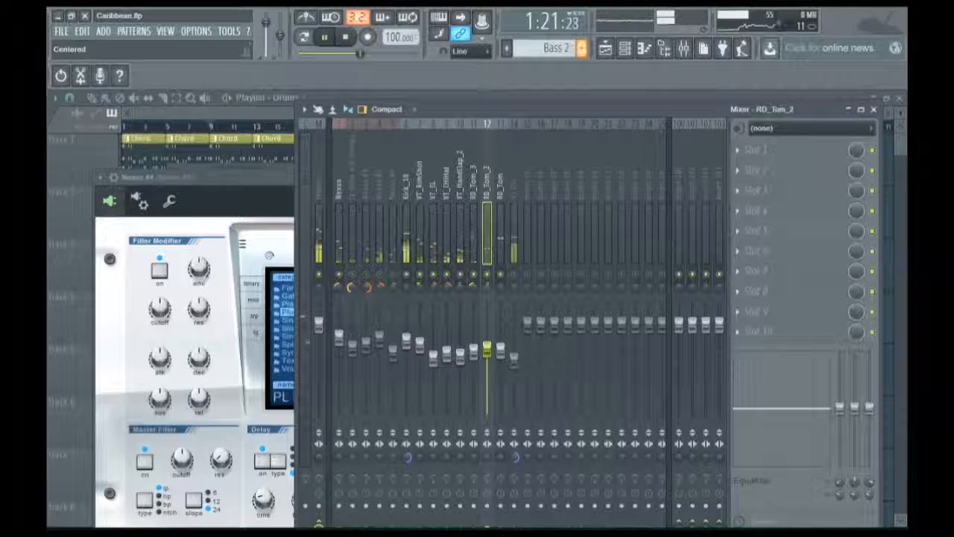
pyautogui.click(503, 287)
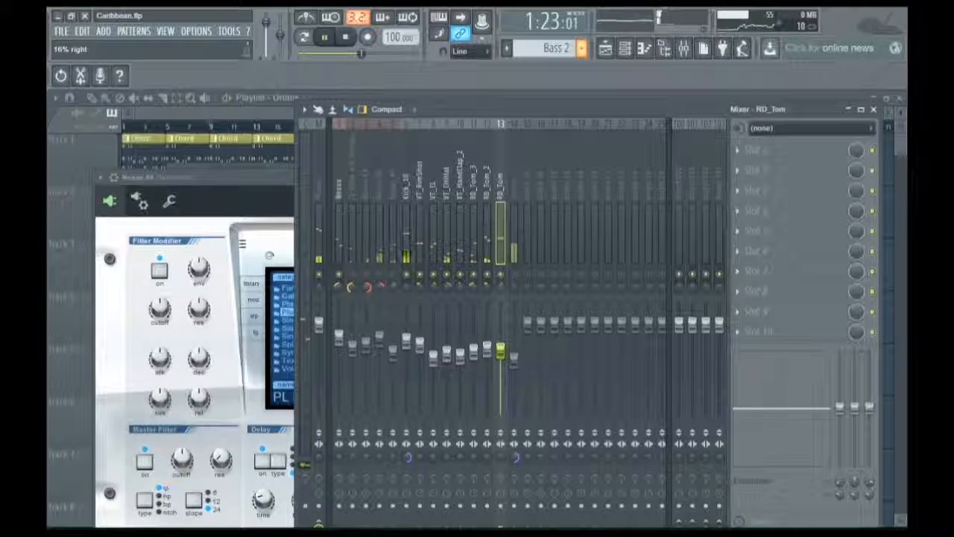
pyautogui.moveTo(503, 287); pyautogui.dragTo(503, 268)
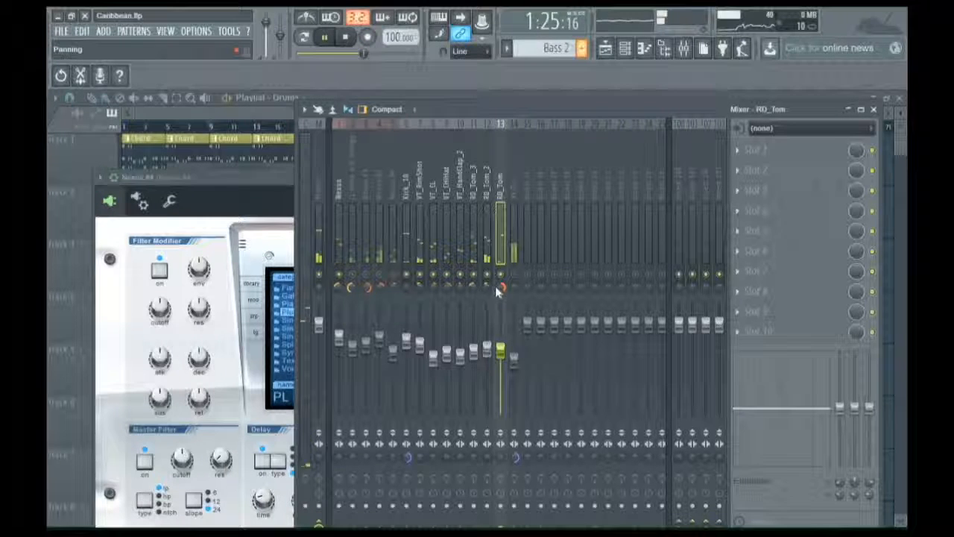
pyautogui.click(488, 287)
pyautogui.click(472, 287)
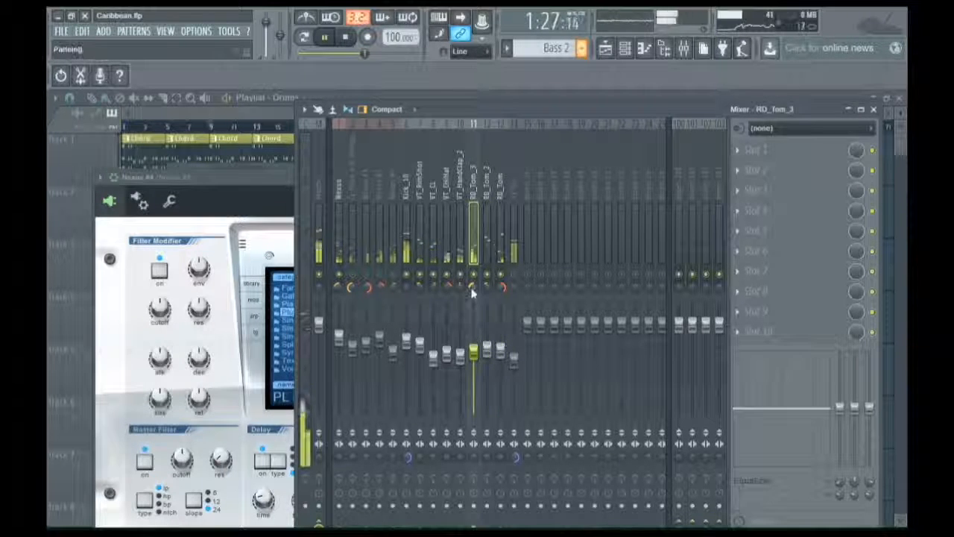
pyautogui.moveTo(473, 285); pyautogui.dragTo(475, 289)
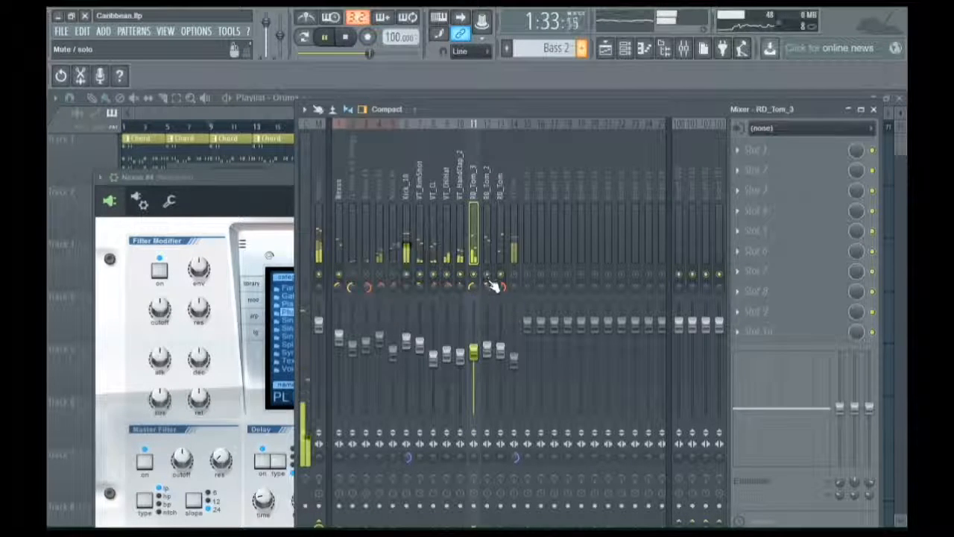
# Step: Fine-tune RD_Tom_2's panning, bring all mixer tracks back into the mix and stop playback after listening
pyautogui.click(487, 287)
pyautogui.moveTo(489, 288)
pyautogui.mouseDown()
pyautogui.moveTo(490, 261)
pyautogui.moveTo(490, 288)
pyautogui.mouseUp()
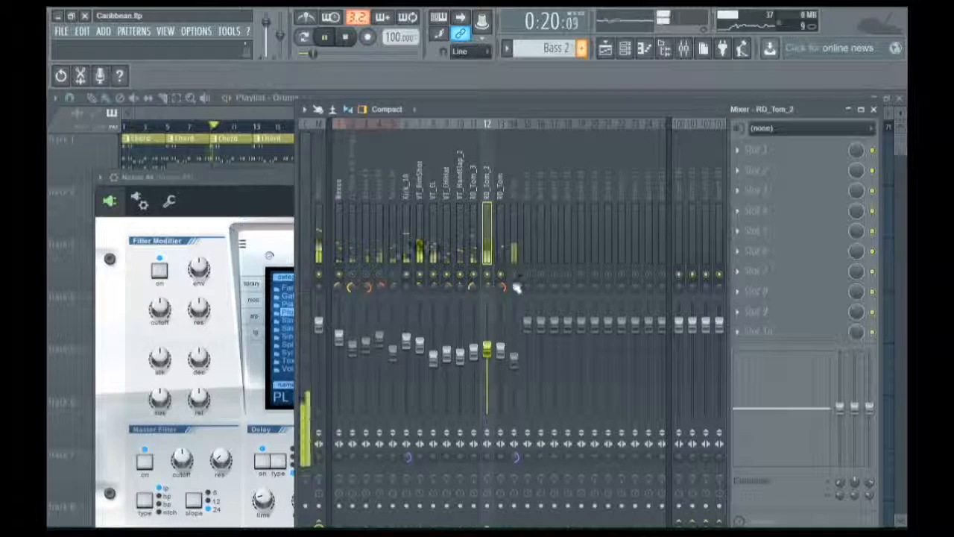
pyautogui.rightClick(514, 274)
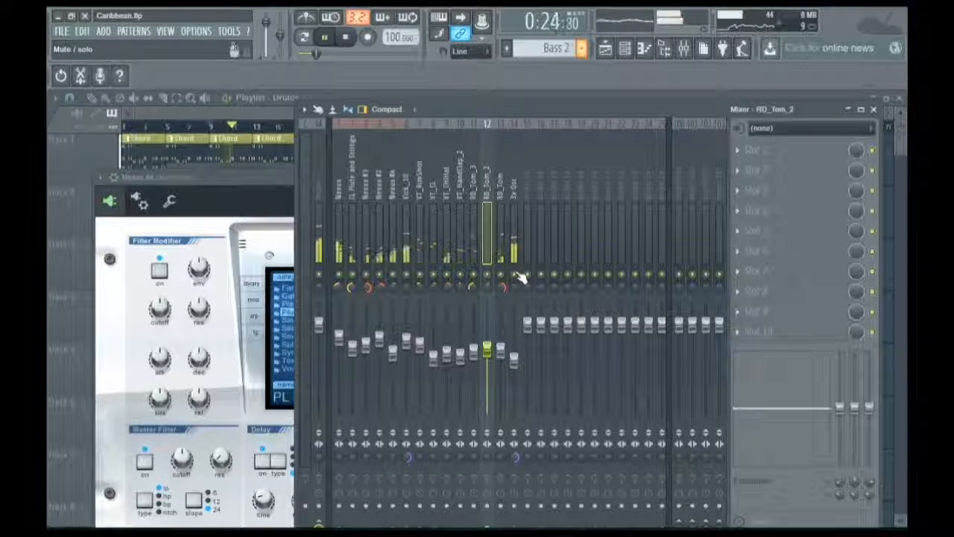
pyautogui.press('space')
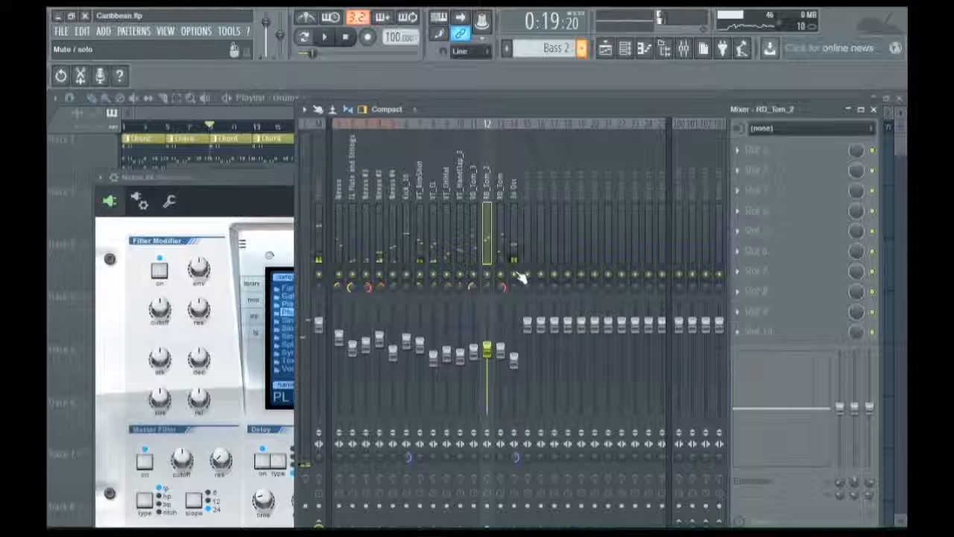